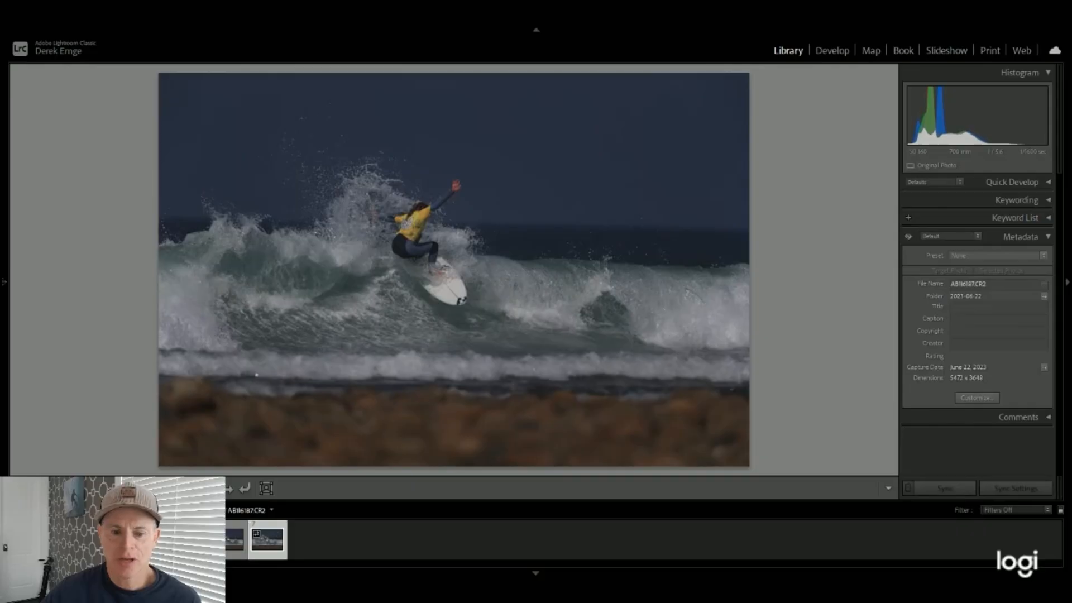
# Step: Open the surfing photo ending in 6183-2.CR2 for developing, hide the presets area, and create a virtual copy of the photo
pyautogui.click(107, 540)
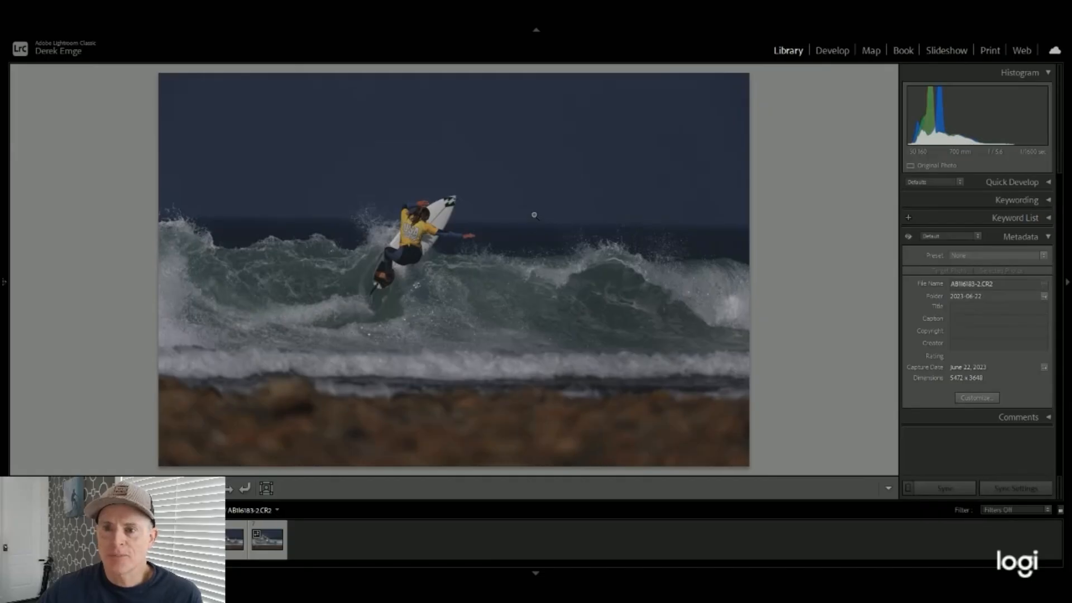
pyautogui.click(834, 57)
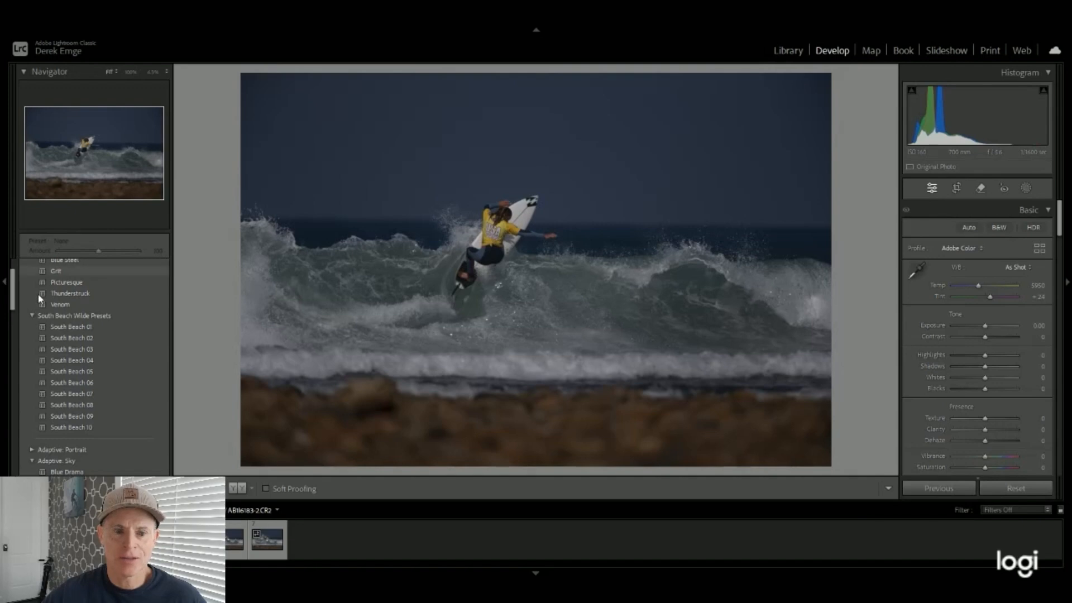
pyautogui.click(4, 283)
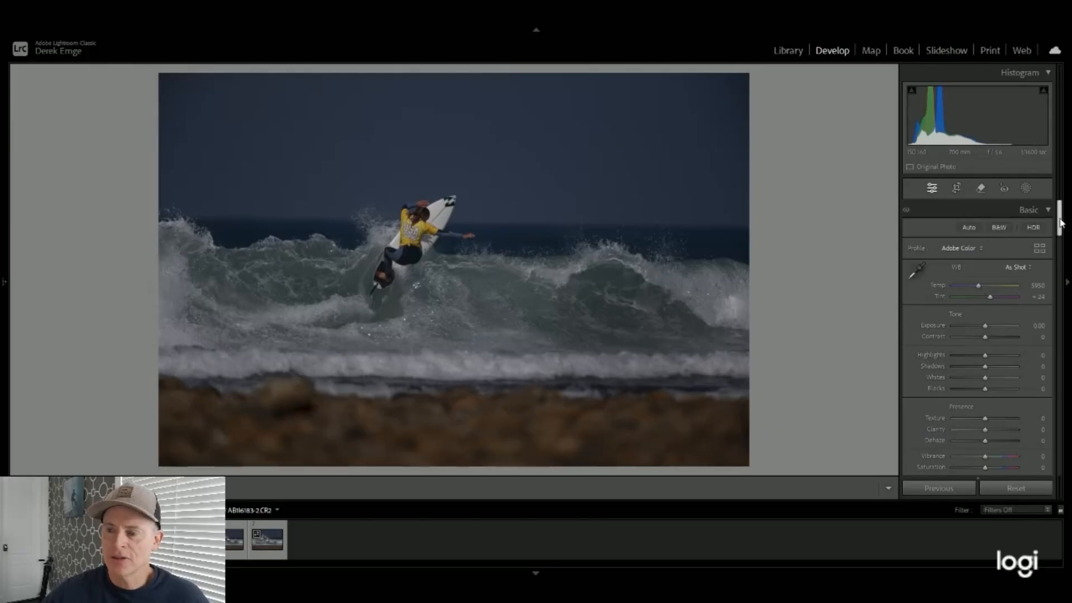
pyautogui.moveTo(1059, 222); pyautogui.dragTo(1059, 183)
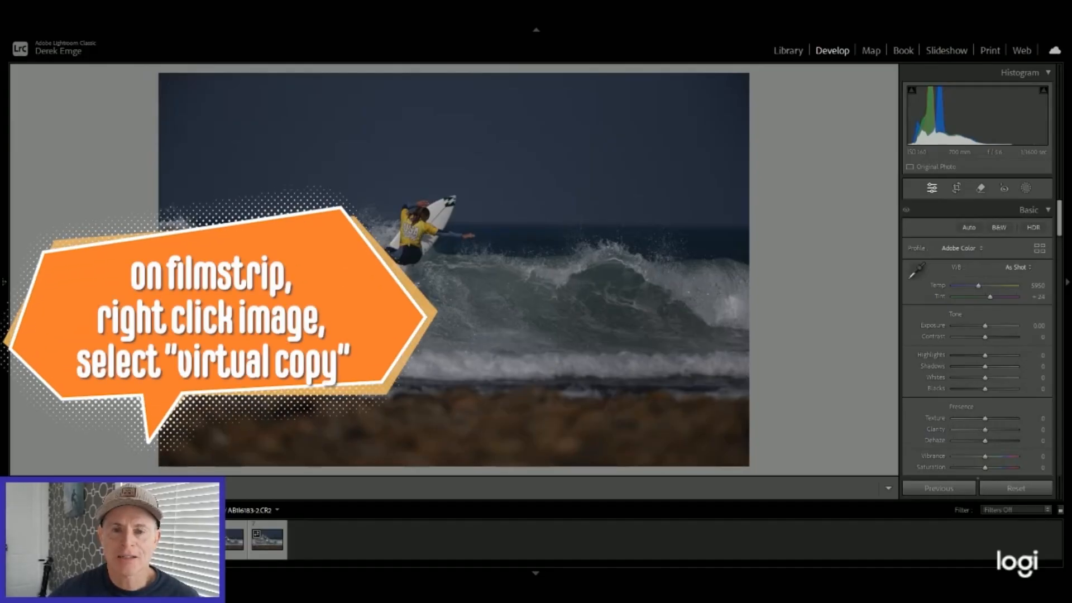
pyautogui.hotkey('ctrl', "'")
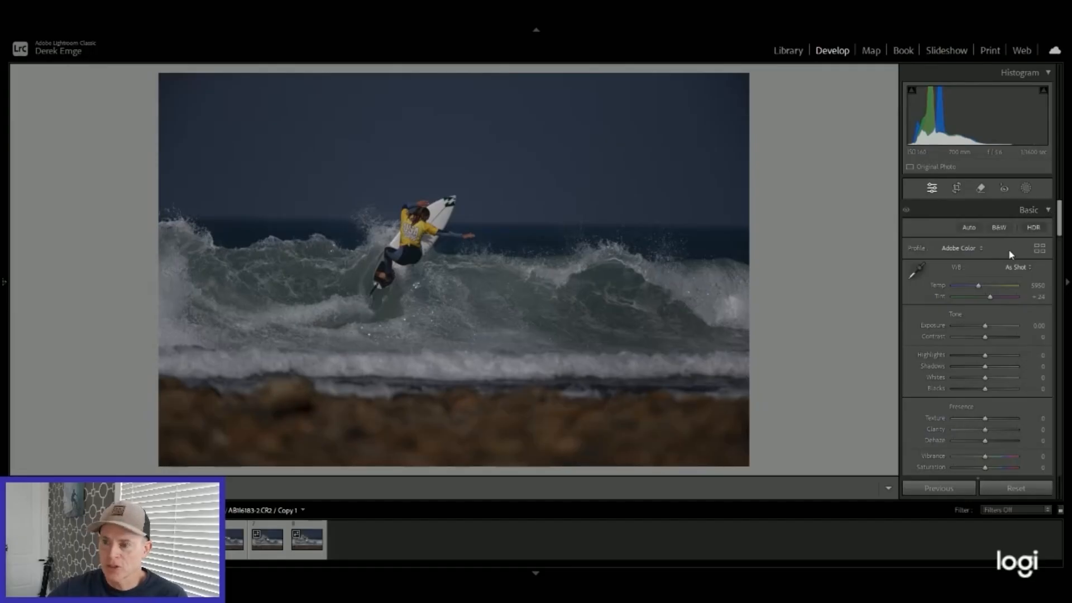
# Step: Apply the Camera Landscape profile to the virtual copy and raise its Exposure to +1.05
pyautogui.click(1039, 249)
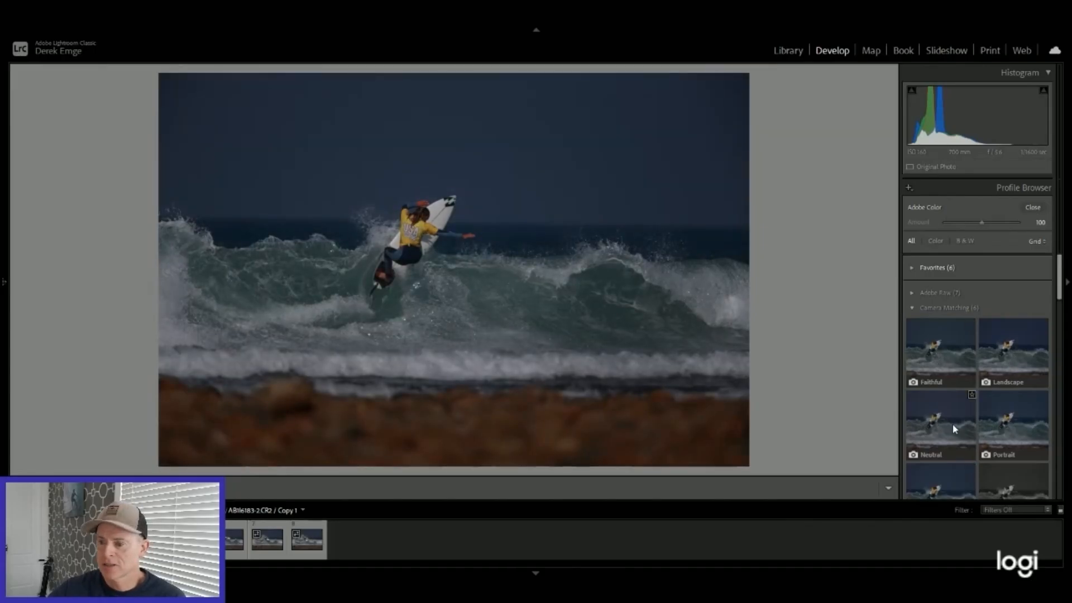
pyautogui.scroll(-2, 952, 425)
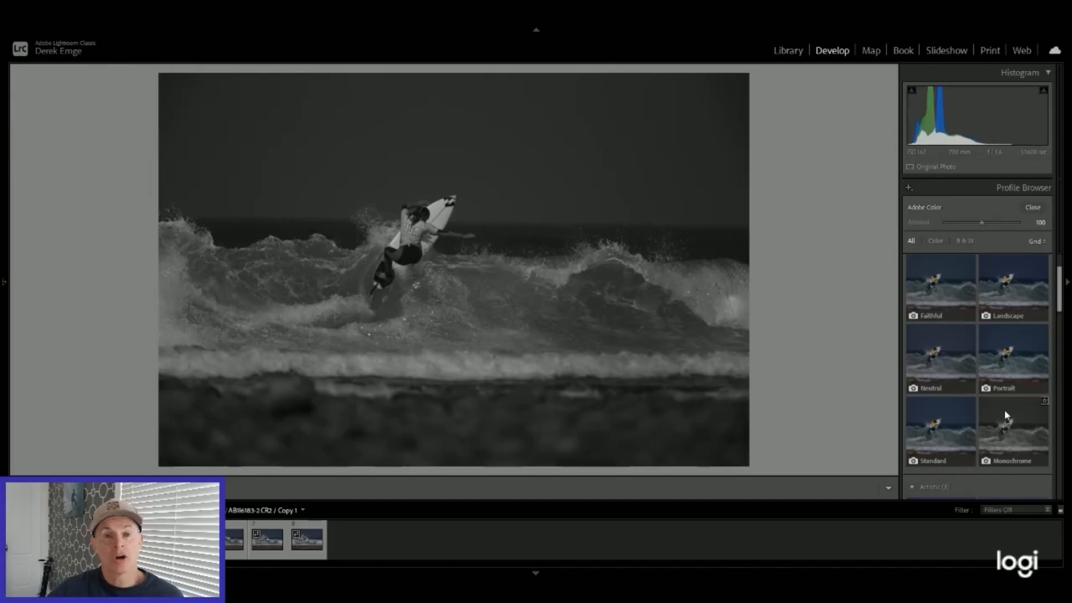
pyautogui.click(1015, 286)
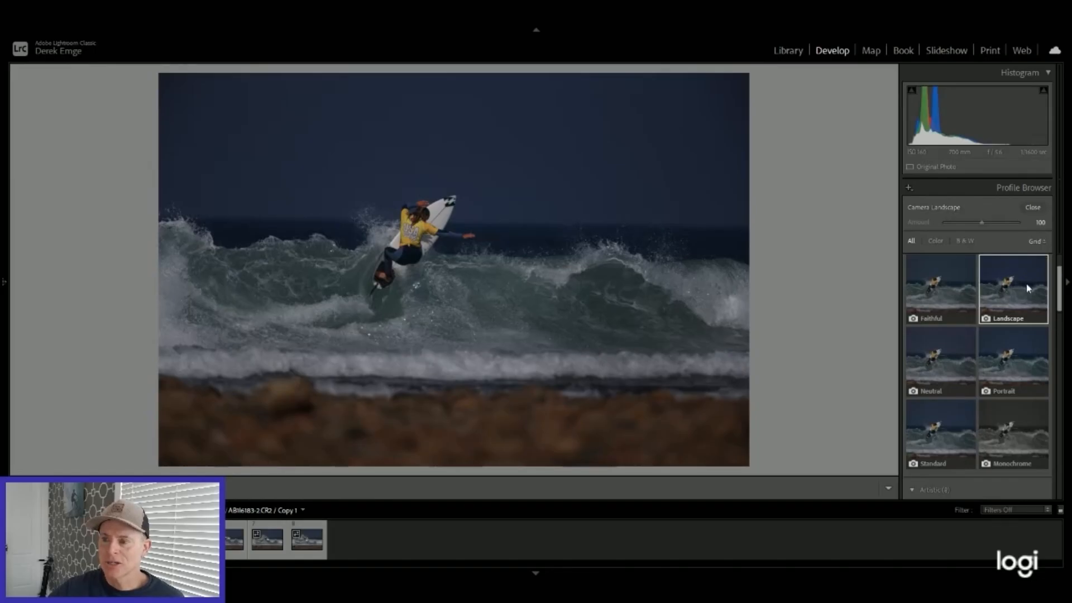
pyautogui.click(1033, 206)
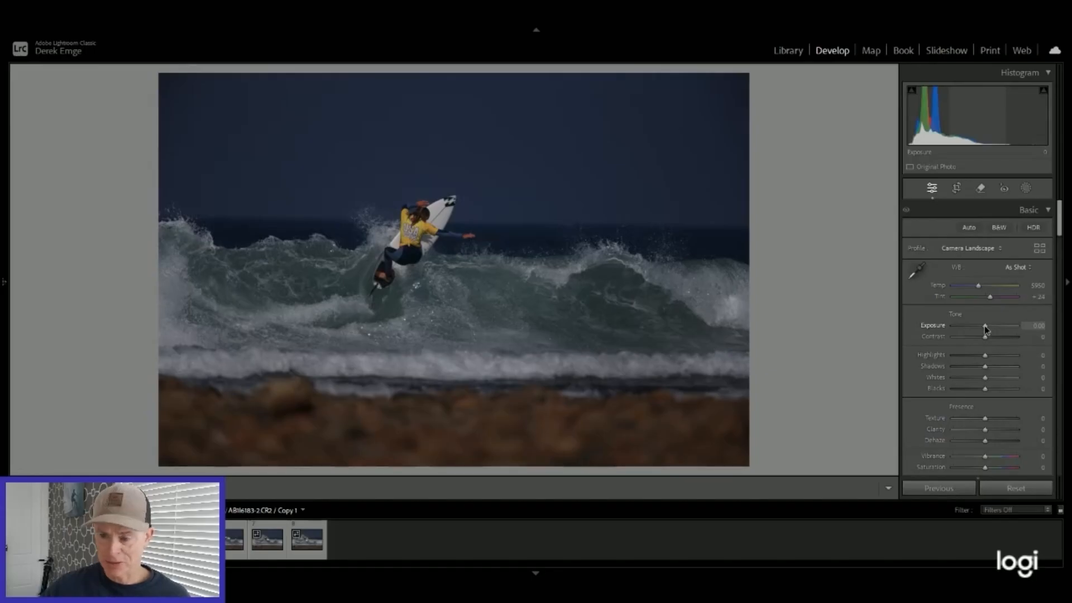
pyautogui.moveTo(987, 330); pyautogui.dragTo(992, 330)
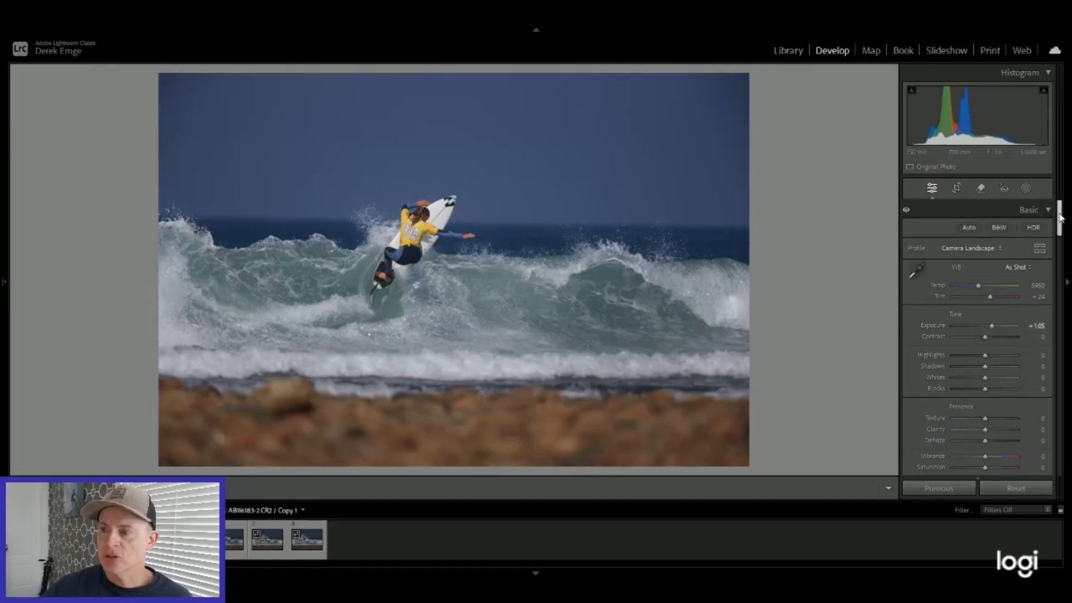
# Step: Set the Blue Primary Saturation to +60 in the Calibration settings
pyautogui.moveTo(1061, 218); pyautogui.dragTo(1064, 456)
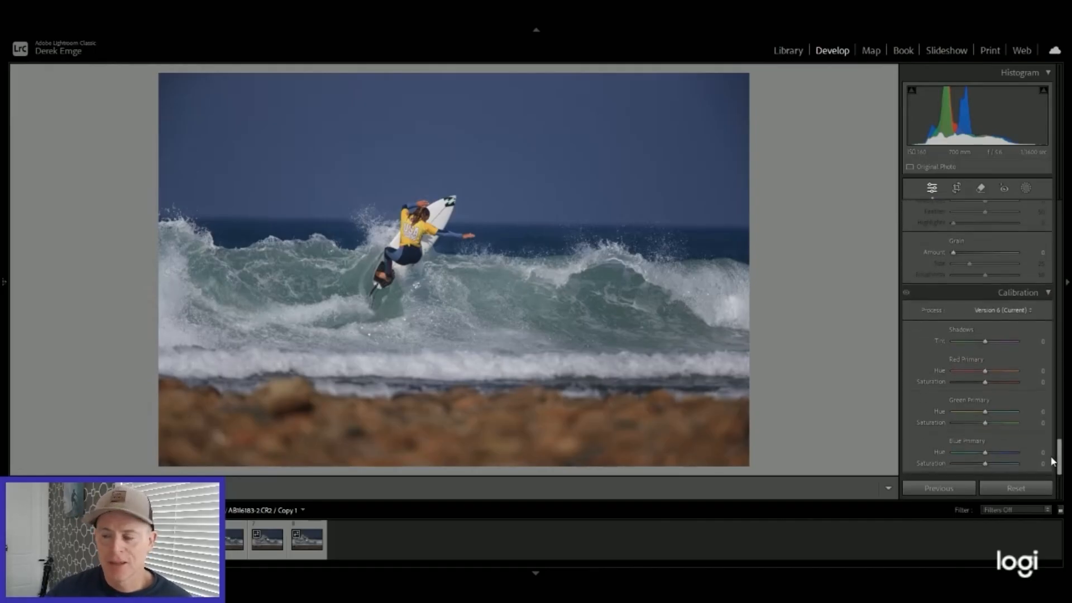
pyautogui.click(1042, 454)
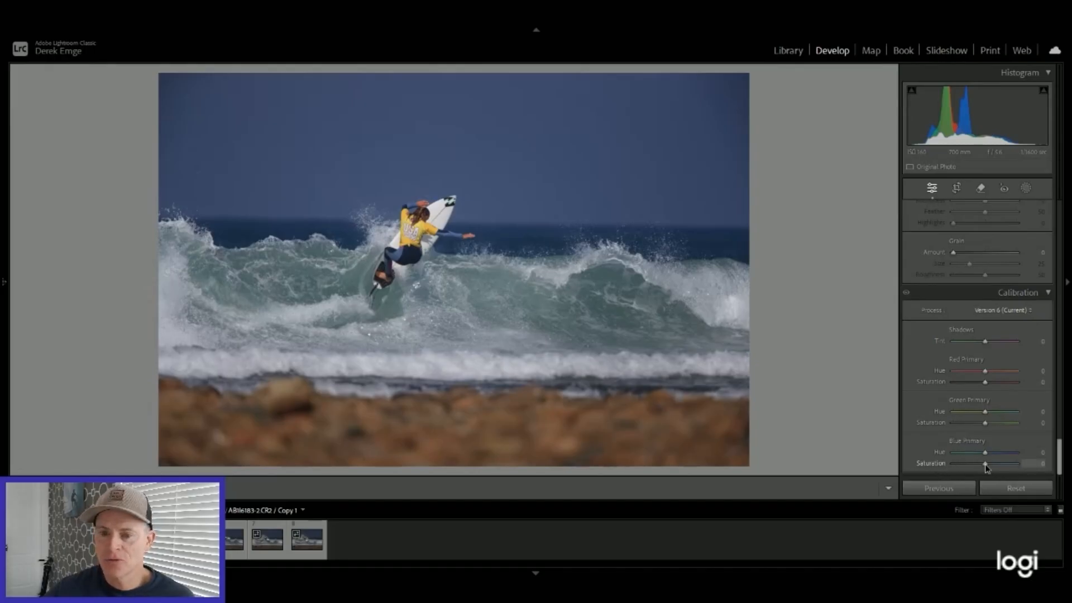
pyautogui.moveTo(986, 468)
pyautogui.mouseDown()
pyautogui.moveTo(1024, 470)
pyautogui.moveTo(1005, 470)
pyautogui.mouseUp()
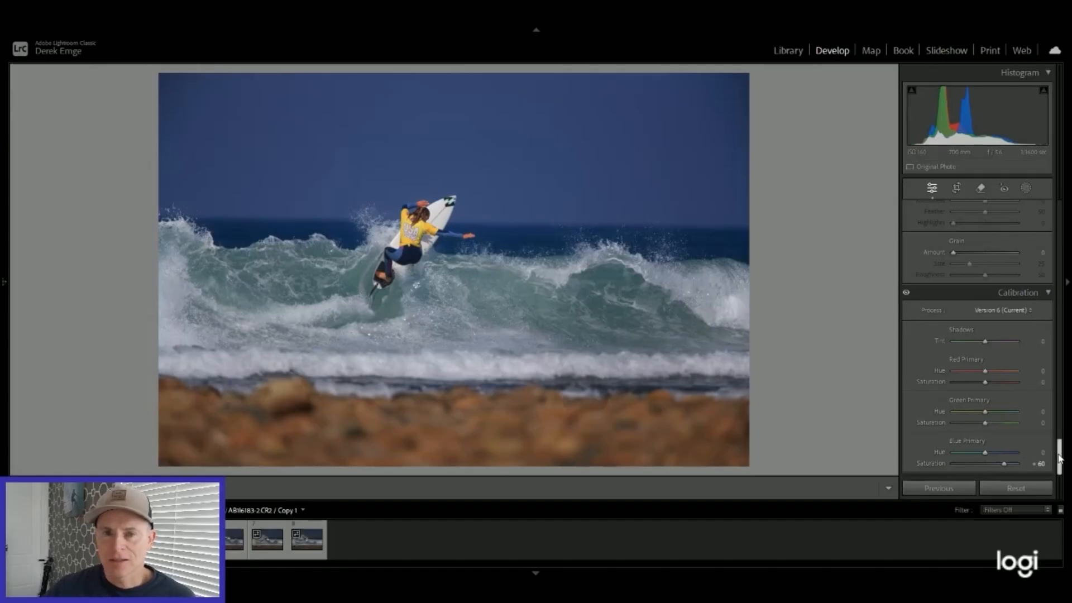
# Step: Turn on Remove Chromatic Aberration and Enable Profile Corrections in the lens correction settings
pyautogui.scroll(3, 990, 416)
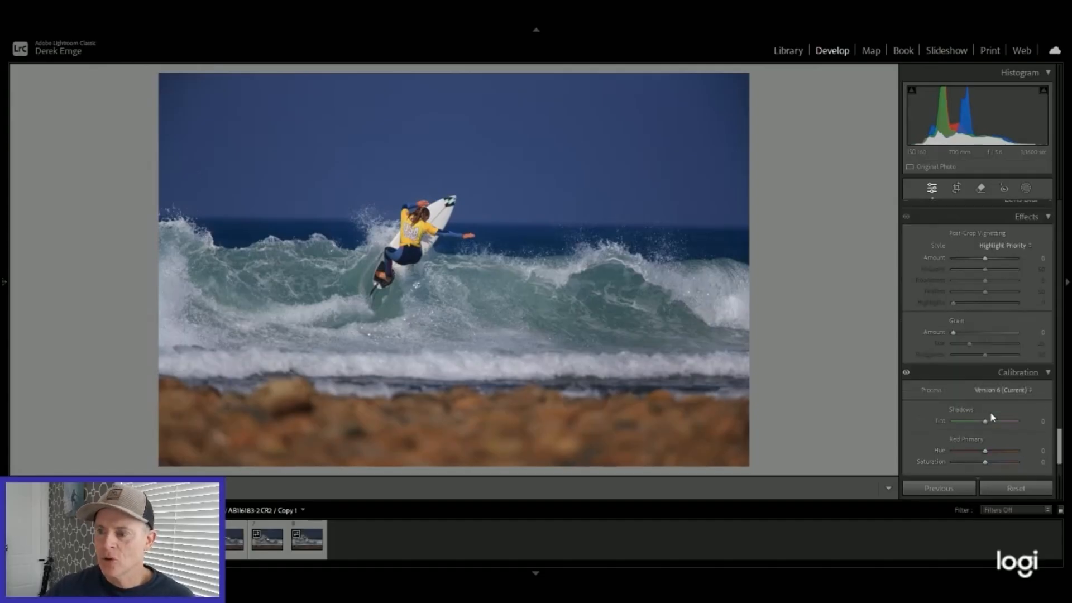
pyautogui.scroll(3, 990, 416)
pyautogui.scroll(12, 991, 416)
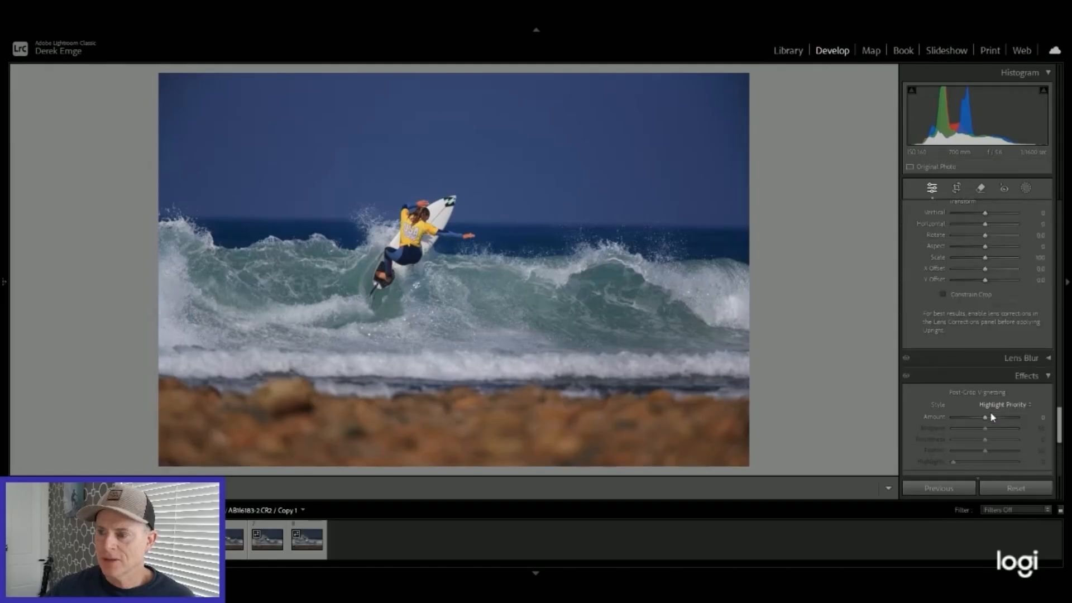
pyautogui.scroll(3, 992, 416)
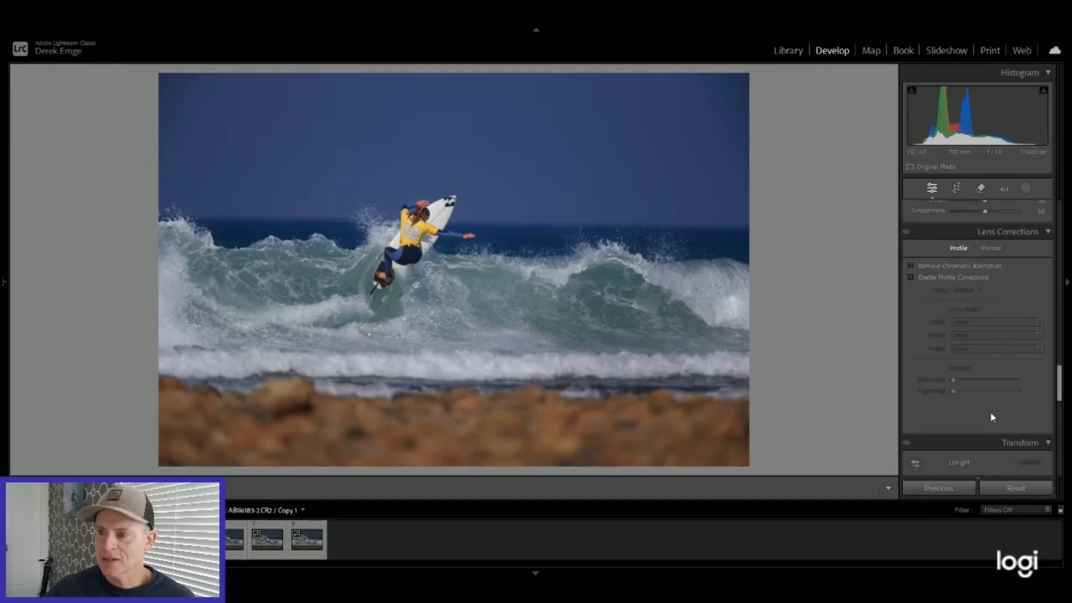
pyautogui.click(911, 265)
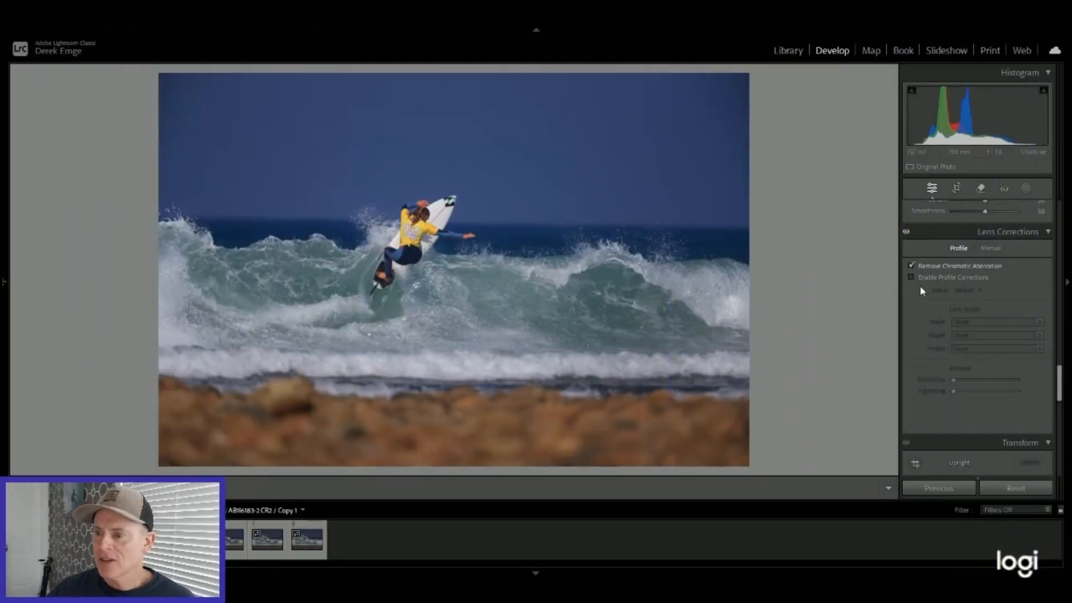
pyautogui.click(911, 278)
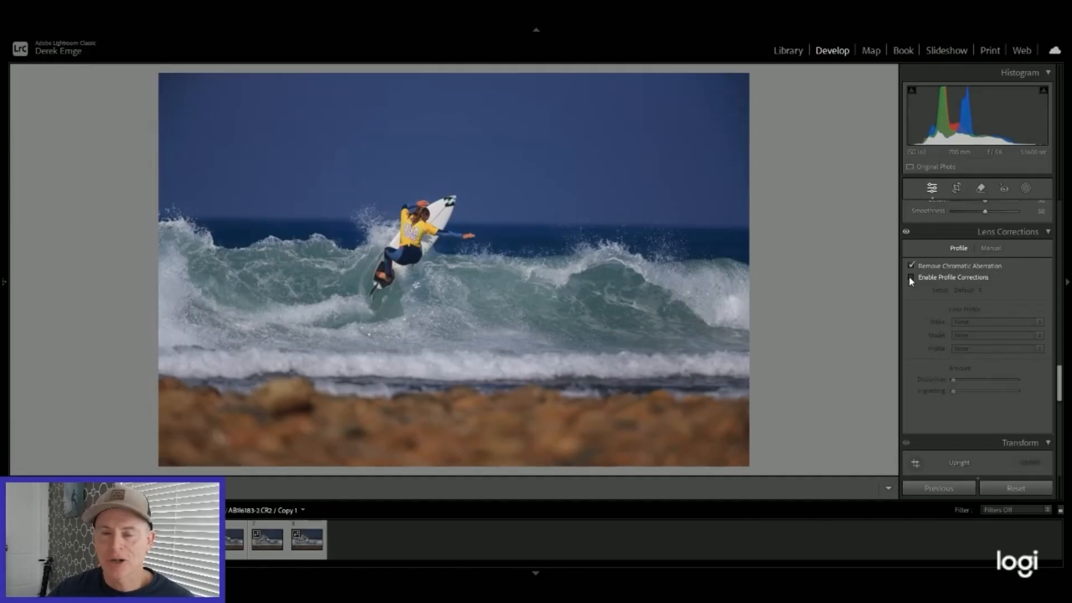
pyautogui.click(910, 278)
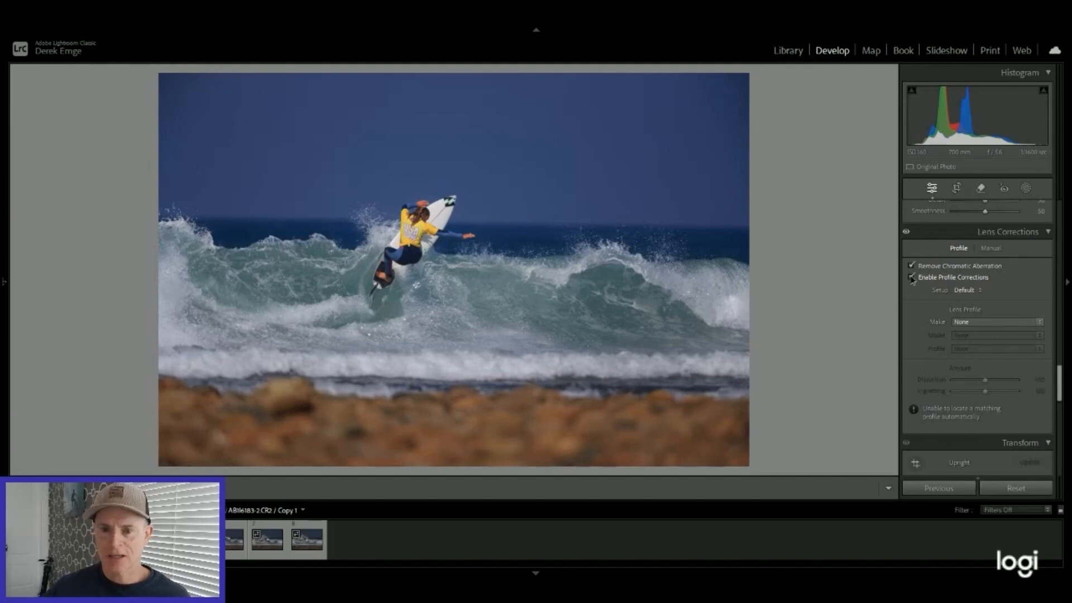
pyautogui.click(912, 278)
pyautogui.click(912, 277)
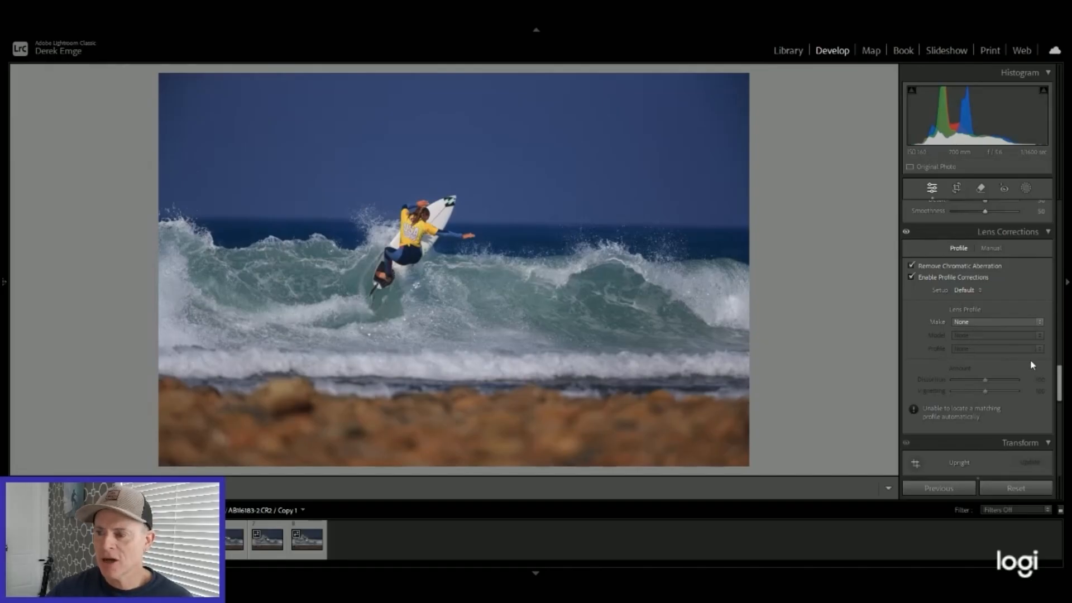
# Step: Raise the Exposure to +1.23 and level the horizon by rotating the photo to an angle of -0.86
pyautogui.scroll(1, 1055, 369)
pyautogui.scroll(10, 1055, 368)
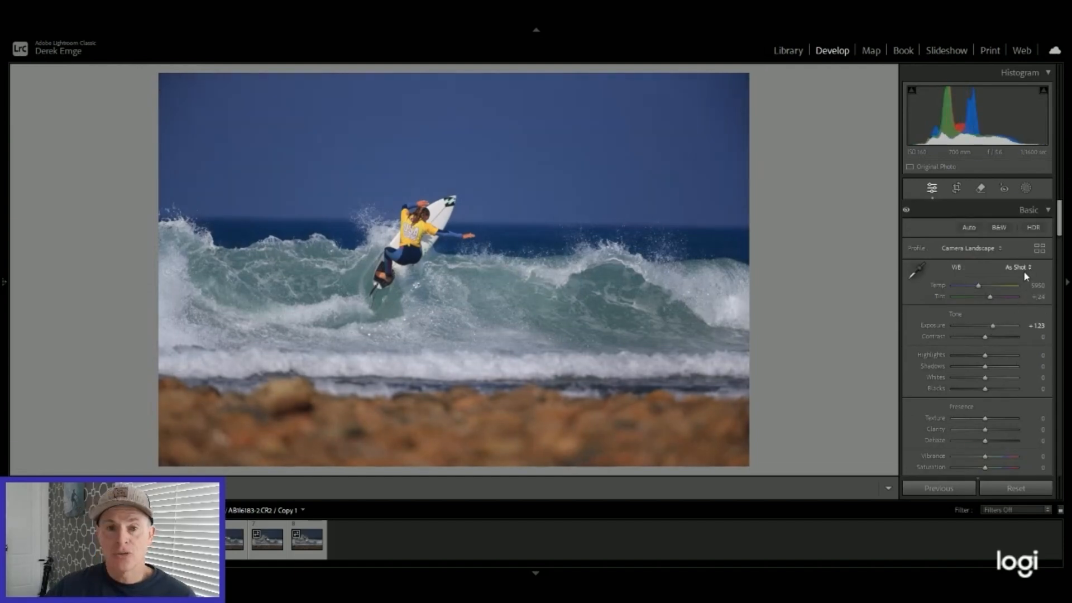
pyautogui.click(956, 190)
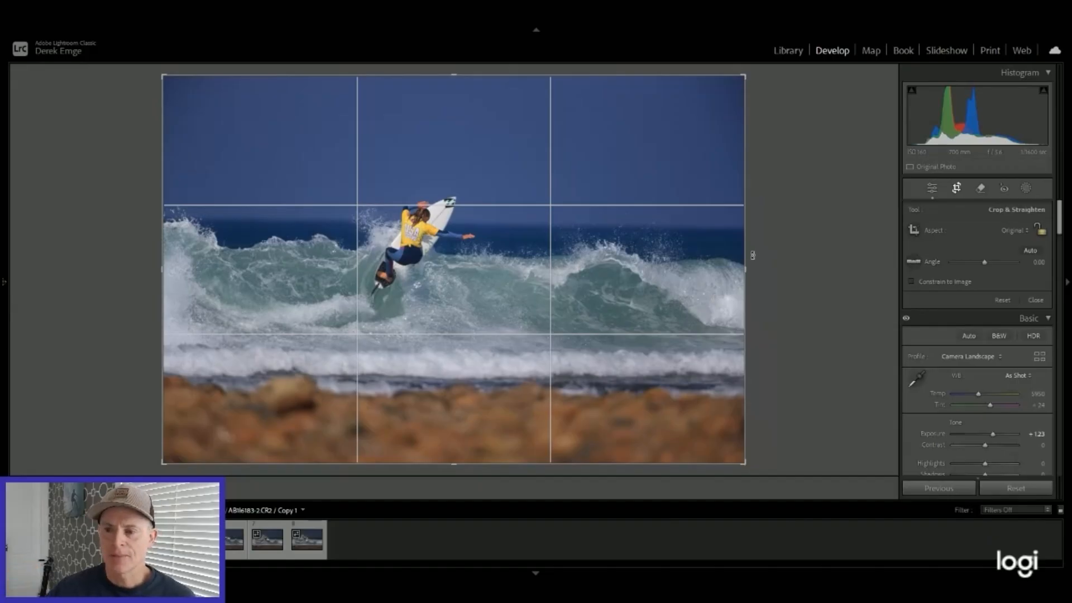
pyautogui.moveTo(757, 254); pyautogui.dragTo(758, 255)
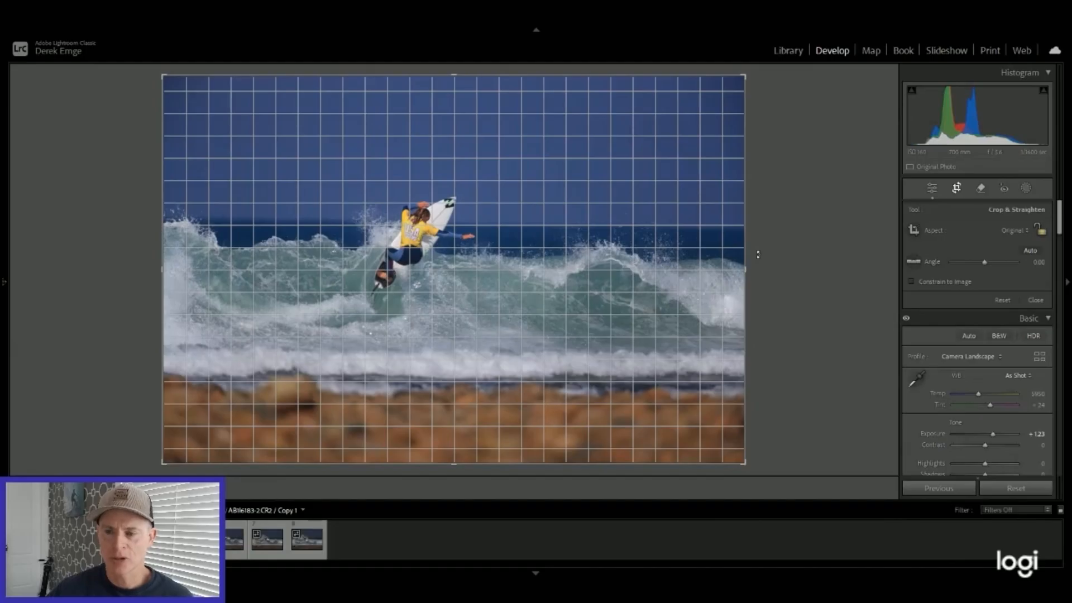
pyautogui.moveTo(757, 255); pyautogui.dragTo(764, 249)
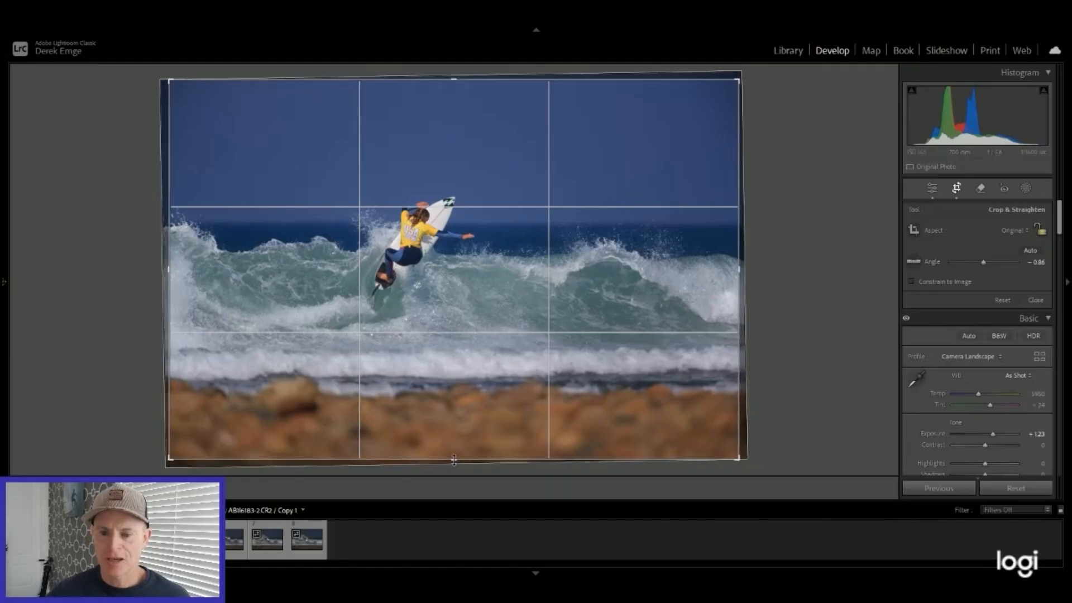
# Step: Crop the photo tighter at its original aspect ratio, place the surfer near the left third line, and apply the crop
pyautogui.moveTo(454, 458); pyautogui.dragTo(453, 441)
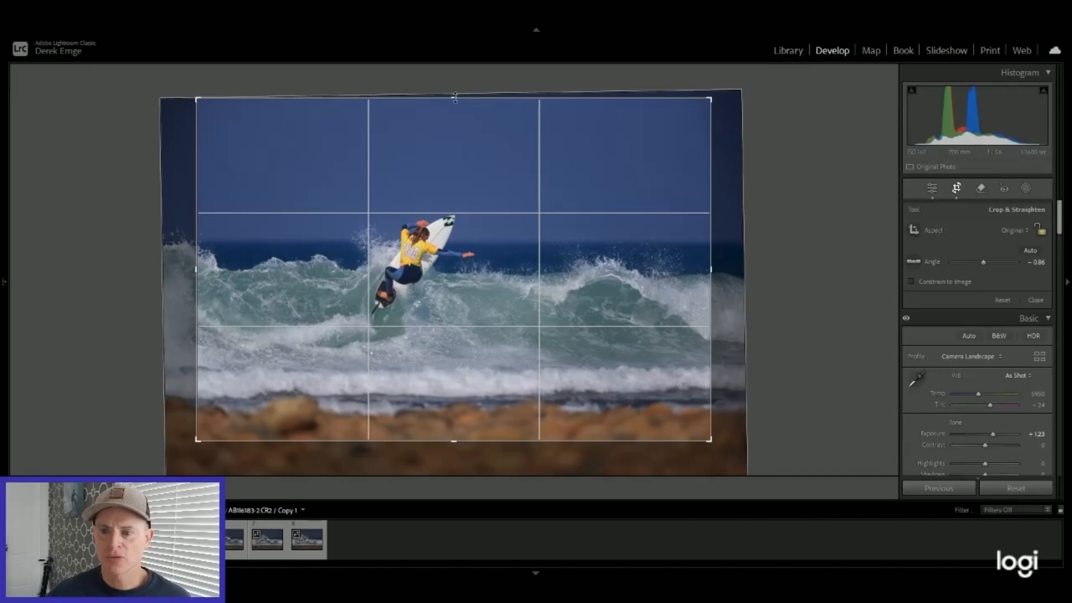
pyautogui.moveTo(455, 99); pyautogui.dragTo(453, 122)
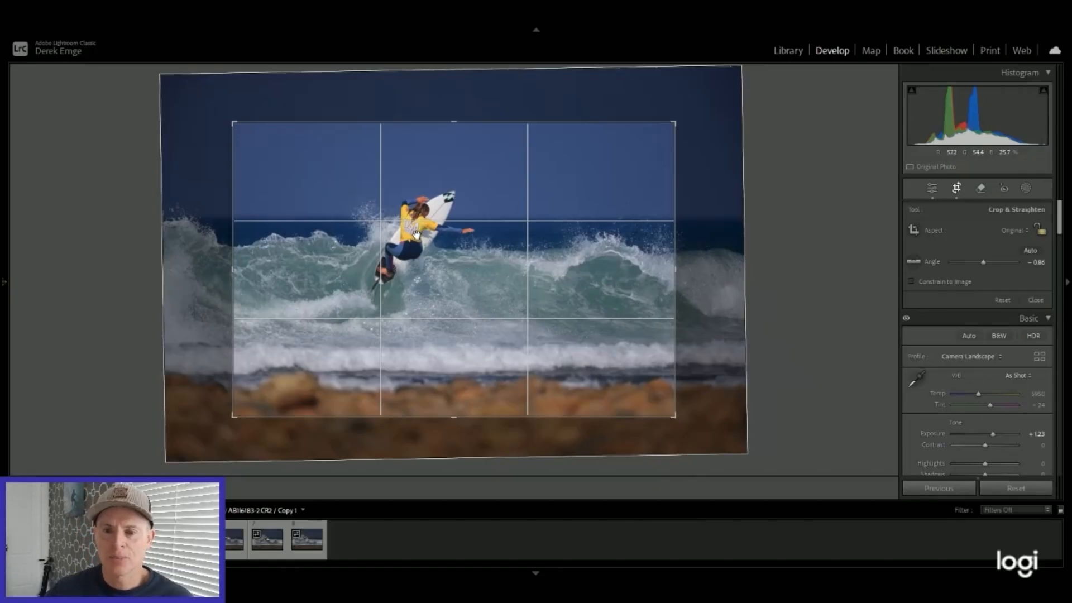
pyautogui.moveTo(415, 233); pyautogui.dragTo(384, 239)
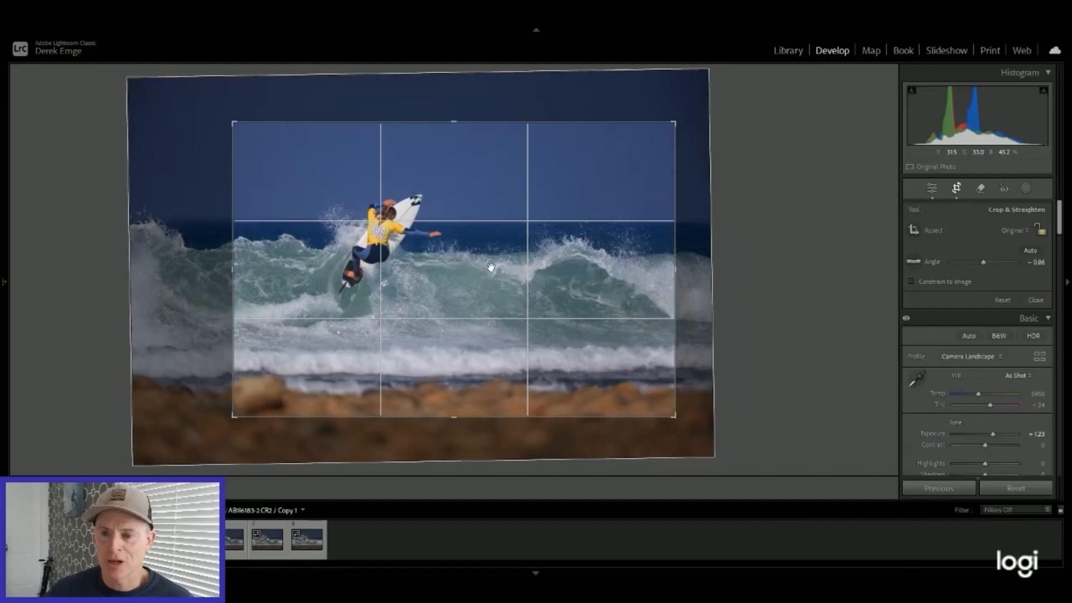
pyautogui.doubleClick(565, 280)
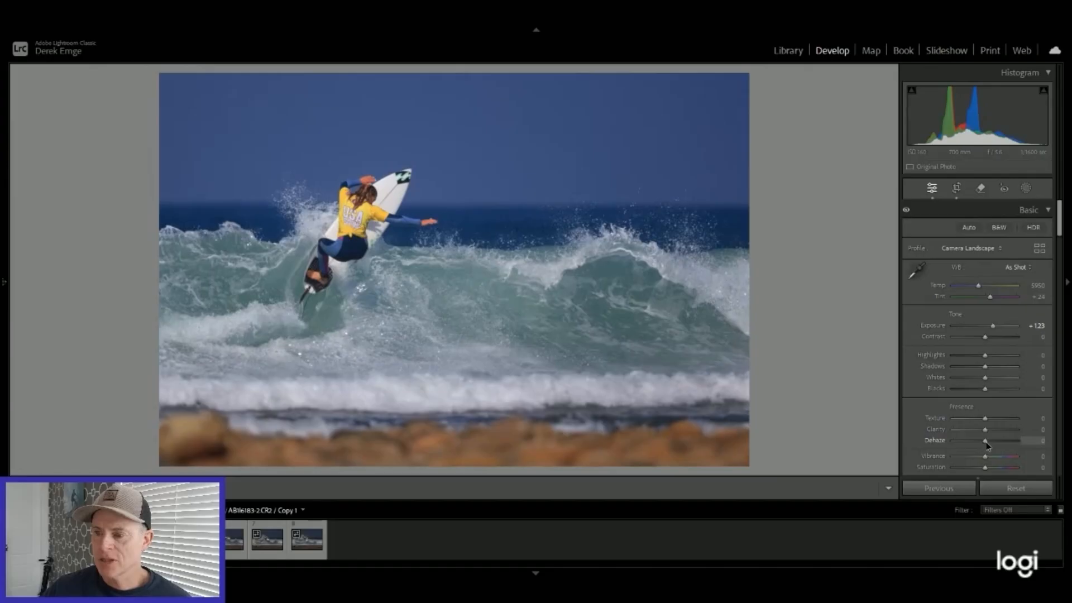
# Step: Try Dehaze at +14 and at the +100 extreme, and settle it at +21
pyautogui.moveTo(986, 442); pyautogui.dragTo(990, 441)
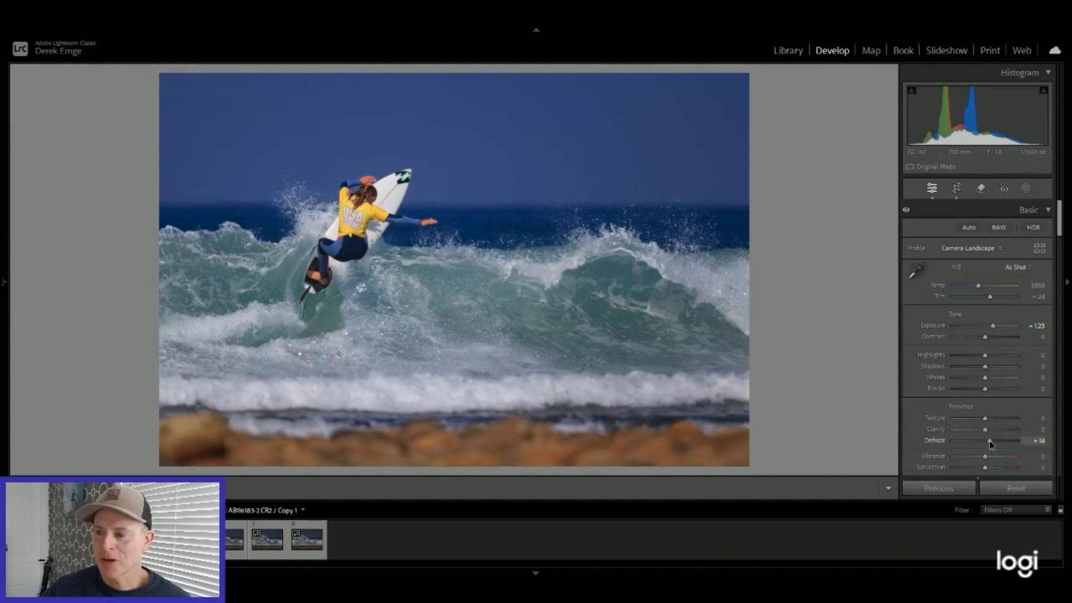
pyautogui.moveTo(992, 440); pyautogui.dragTo(1017, 443)
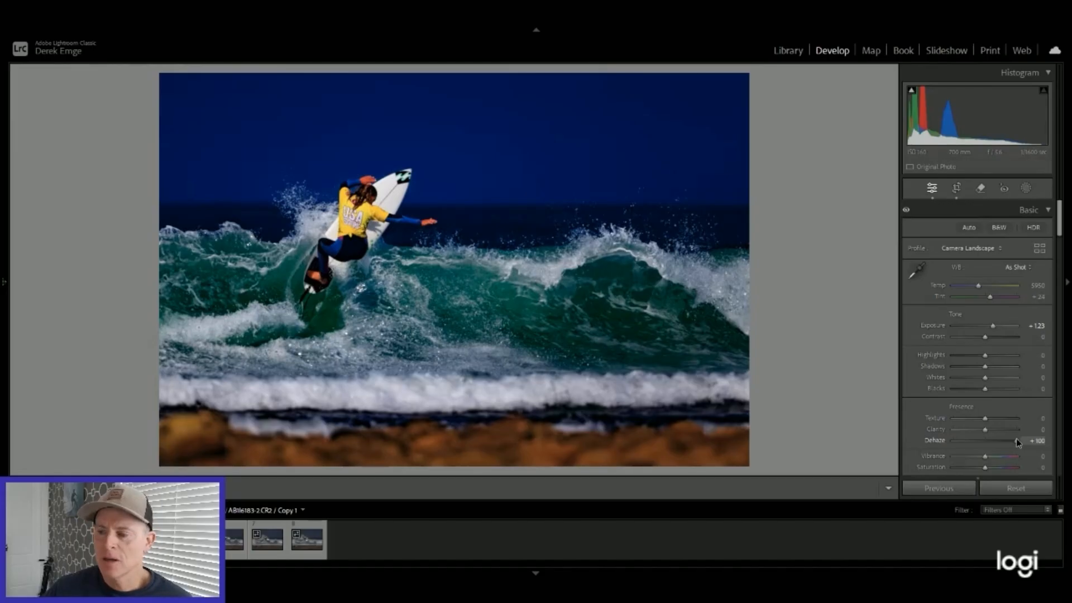
pyautogui.moveTo(1017, 441); pyautogui.dragTo(986, 444)
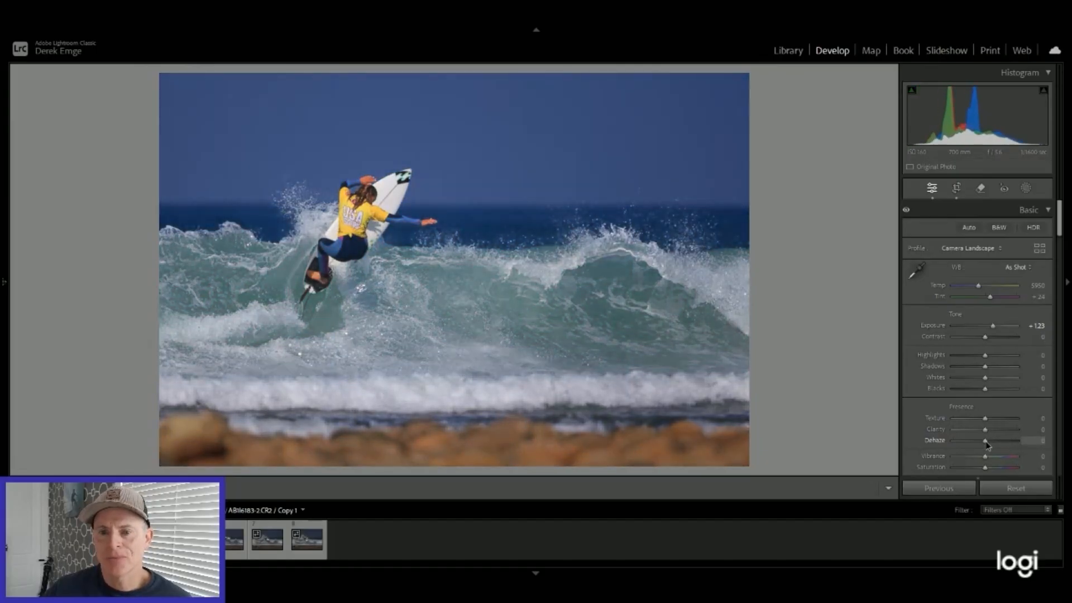
pyautogui.moveTo(986, 445); pyautogui.dragTo(993, 444)
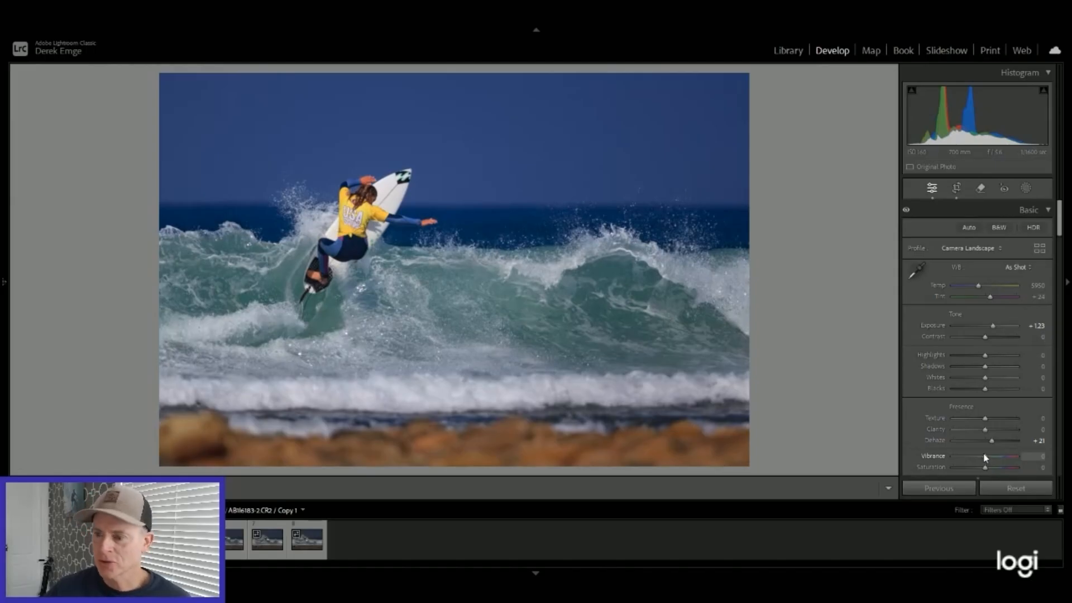
# Step: Try Vibrance at +16 and at the +100 extreme, and reset it to 0
pyautogui.moveTo(985, 459); pyautogui.dragTo(991, 459)
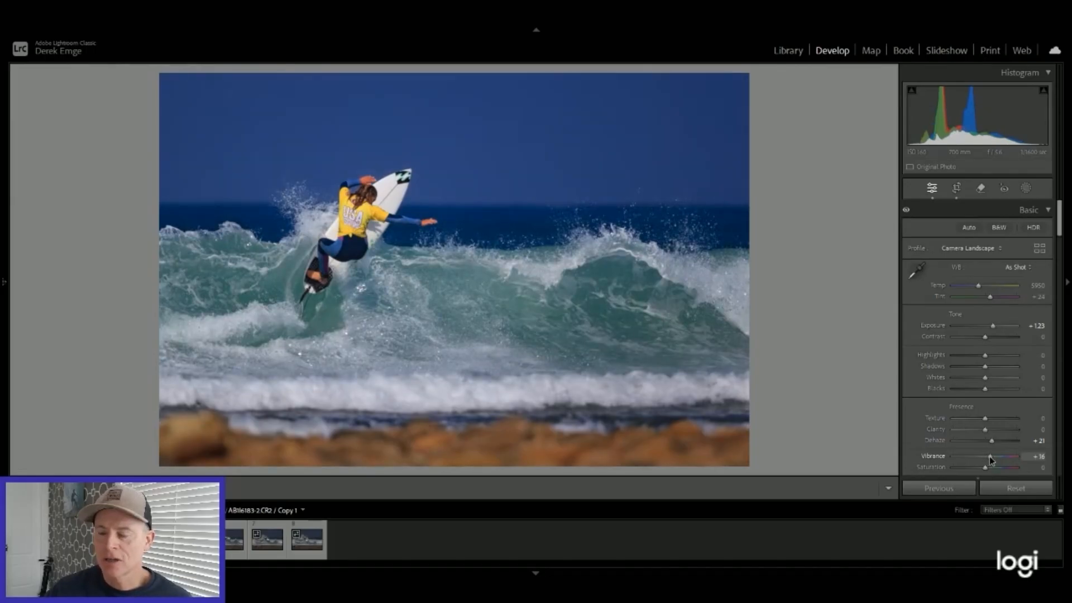
pyautogui.moveTo(991, 459); pyautogui.dragTo(1030, 455)
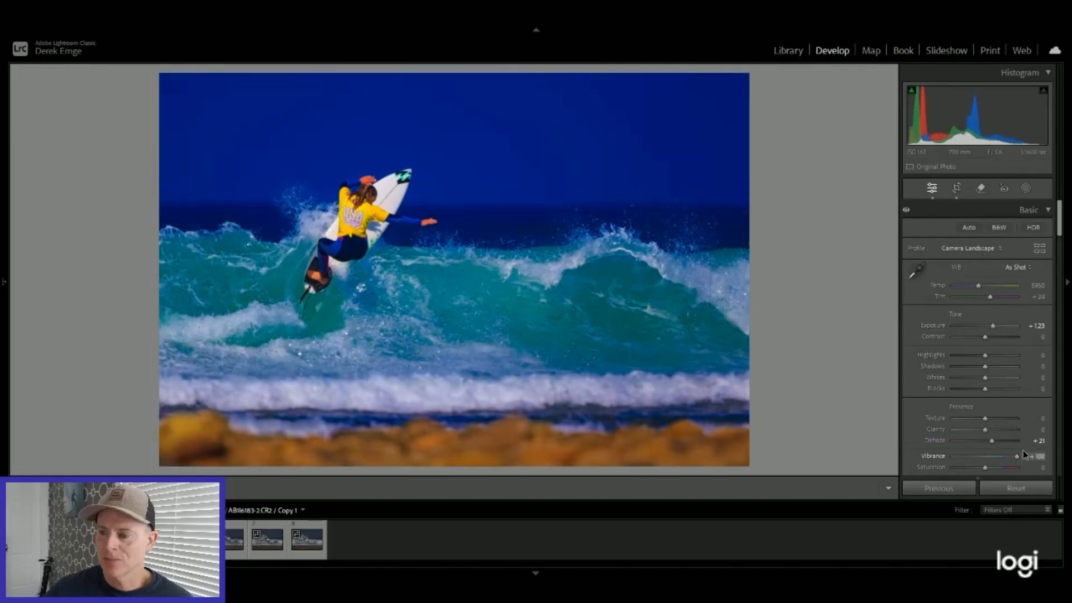
pyautogui.moveTo(1008, 458); pyautogui.dragTo(990, 458)
pyautogui.doubleClick(931, 458)
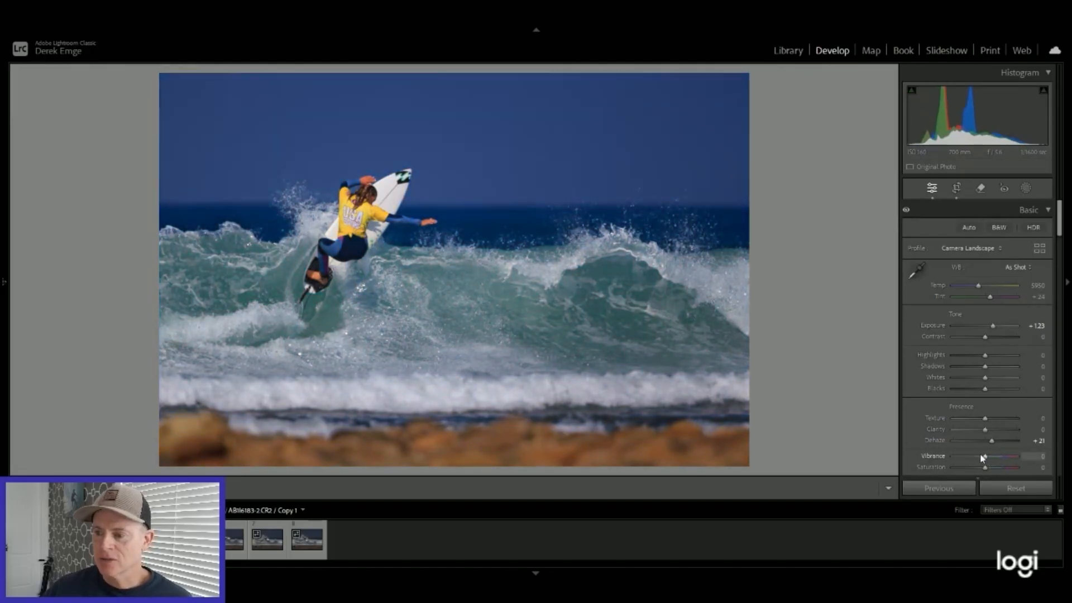
# Step: Raise Vibrance to +16 and check the surfer's skin and jersey colors up close
pyautogui.moveTo(986, 458); pyautogui.dragTo(991, 459)
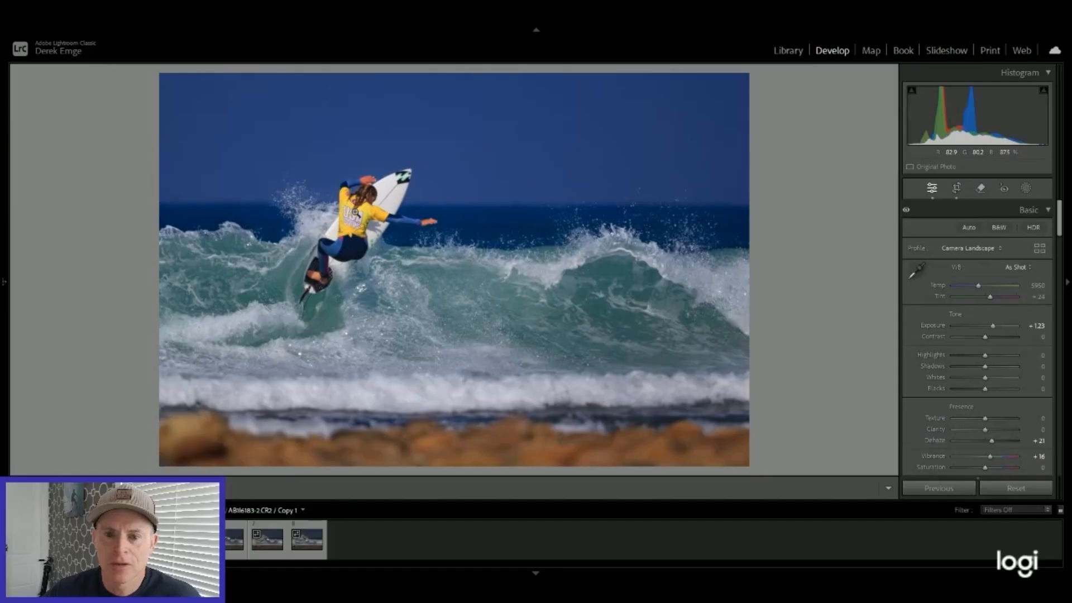
pyautogui.click(356, 212)
pyautogui.moveTo(397, 191); pyautogui.dragTo(377, 336)
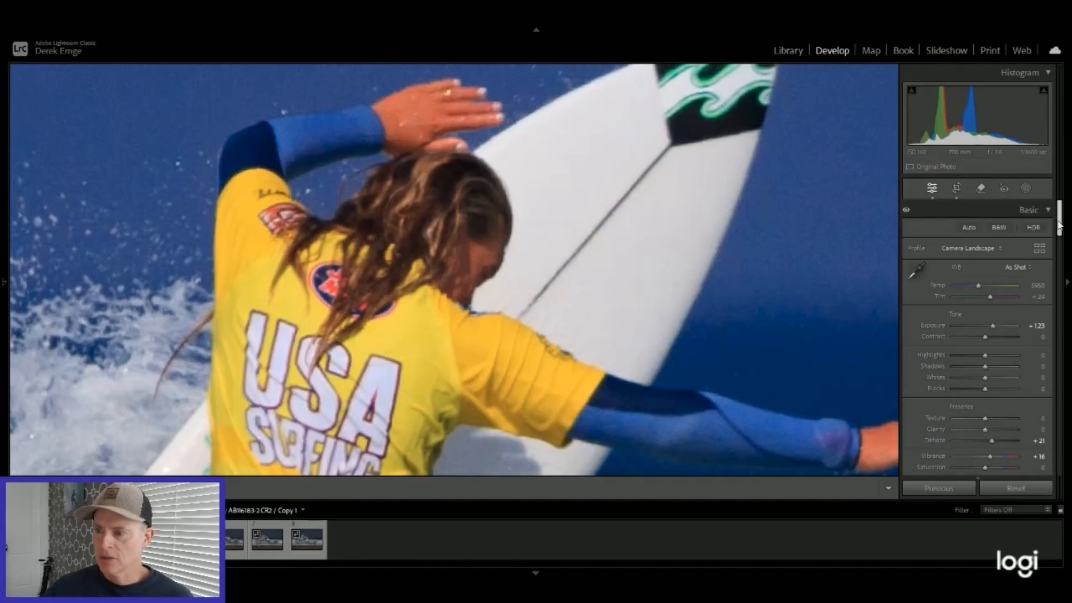
# Step: Reduce the skin tone's saturation by targeting the surfer's raised hand, to Red -16 and Orange -25 in the Color Mixer
pyautogui.moveTo(1060, 225); pyautogui.dragTo(1060, 294)
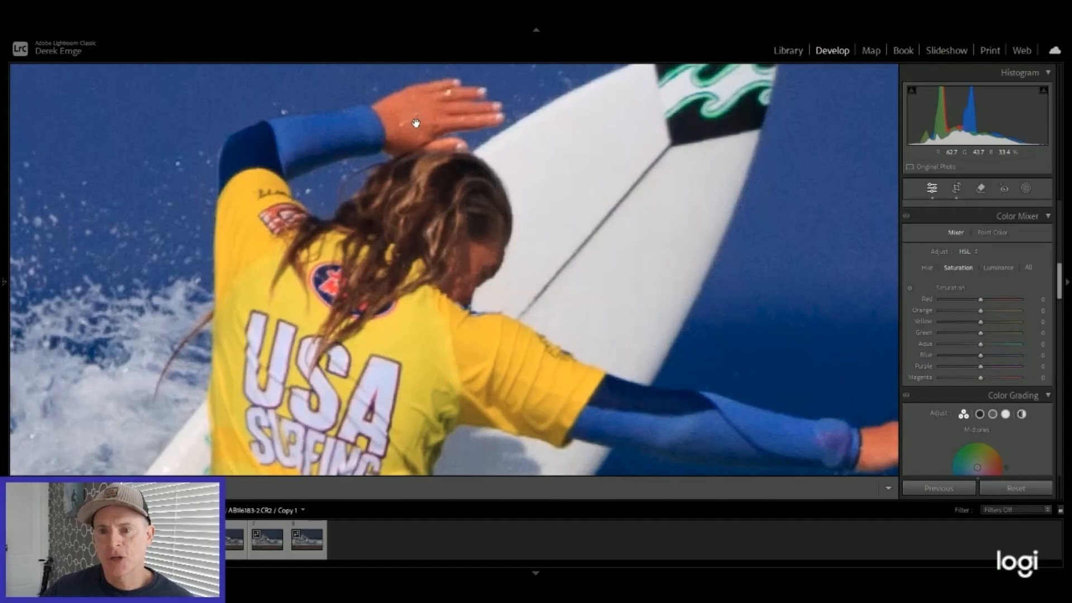
pyautogui.click(909, 288)
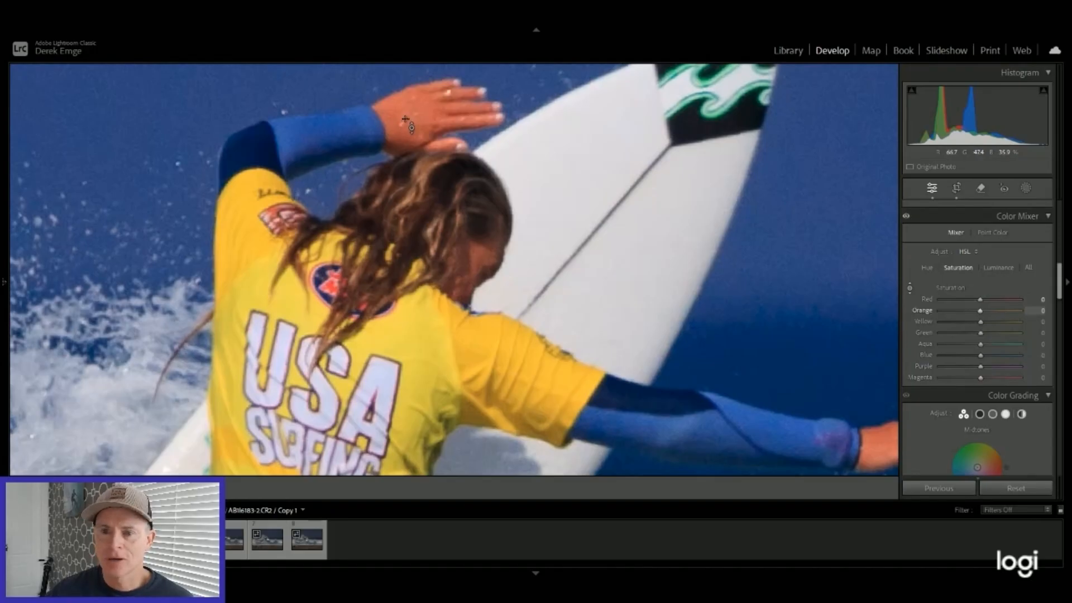
pyautogui.moveTo(405, 113); pyautogui.dragTo(401, 114)
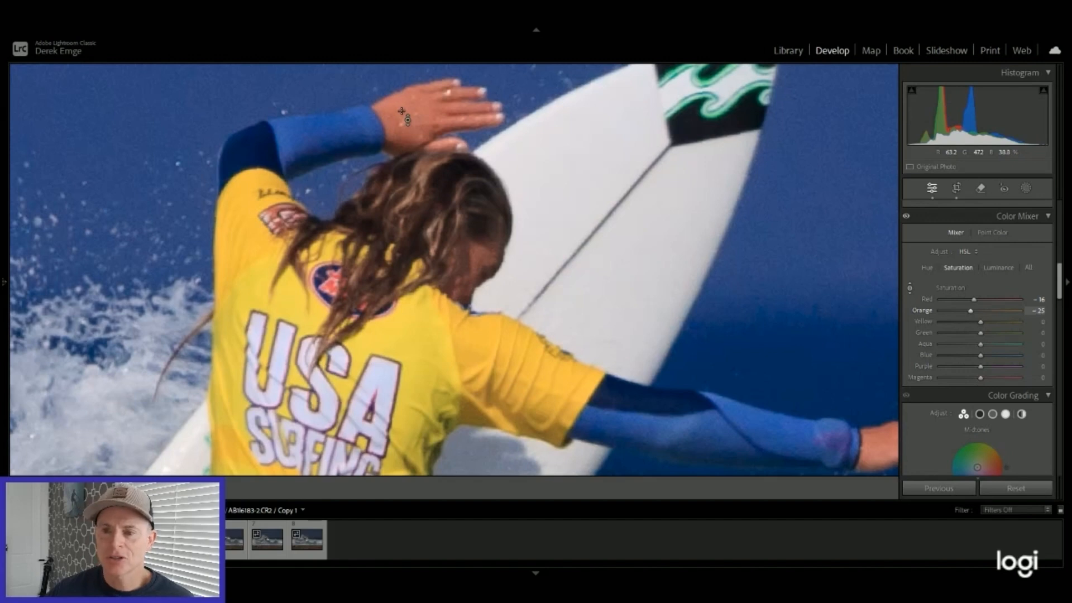
pyautogui.click(909, 289)
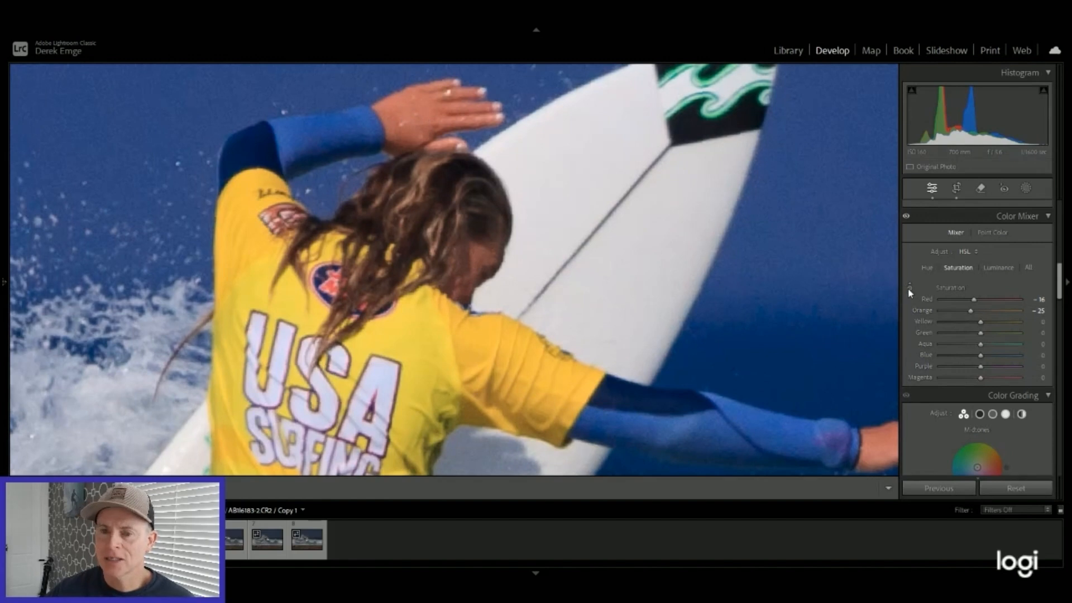
pyautogui.click(678, 249)
pyautogui.click(678, 249)
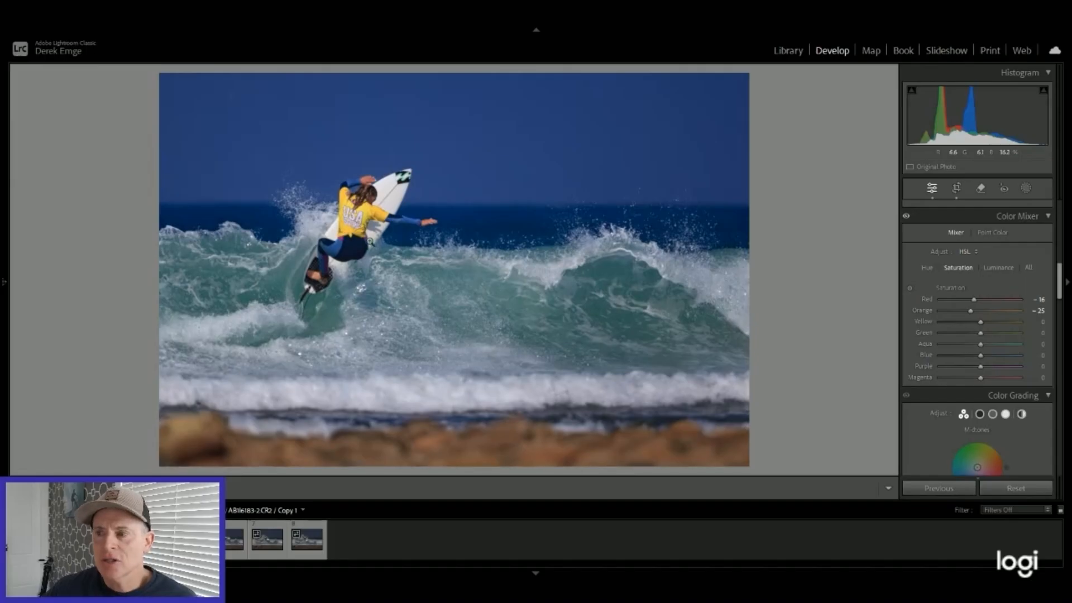
# Step: Create a Select Subject mask for the surfer and surfboard, and inspect its coverage up close
pyautogui.click(1026, 190)
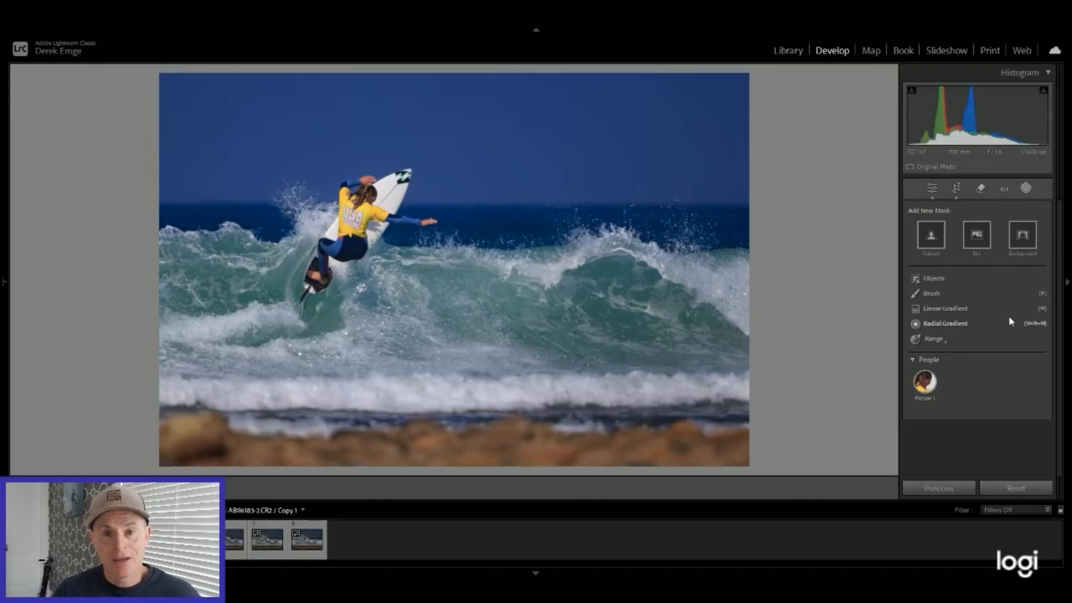
pyautogui.click(930, 236)
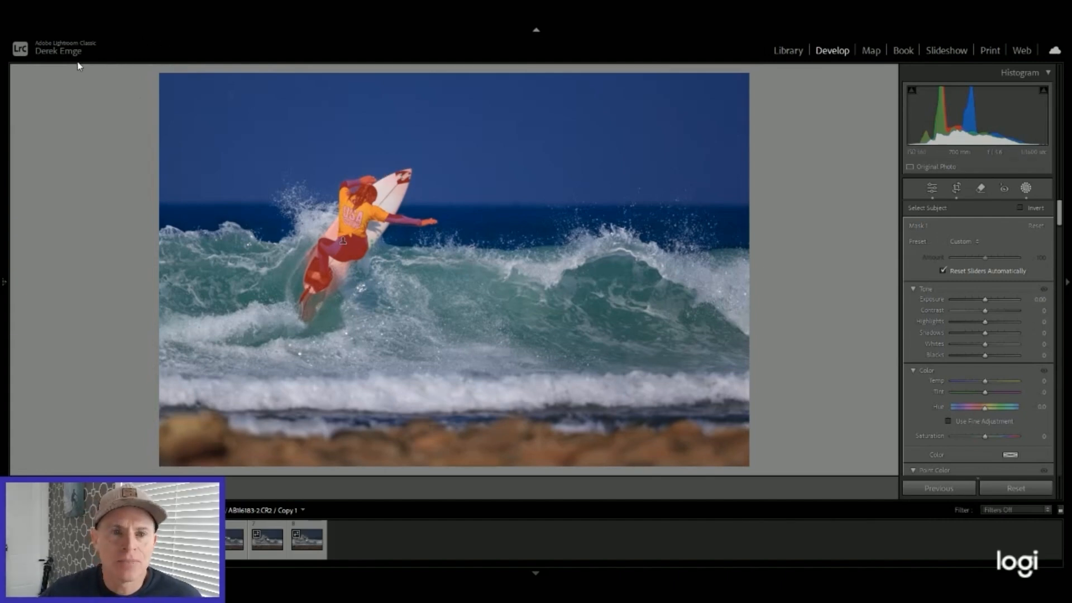
pyautogui.click(1, 280)
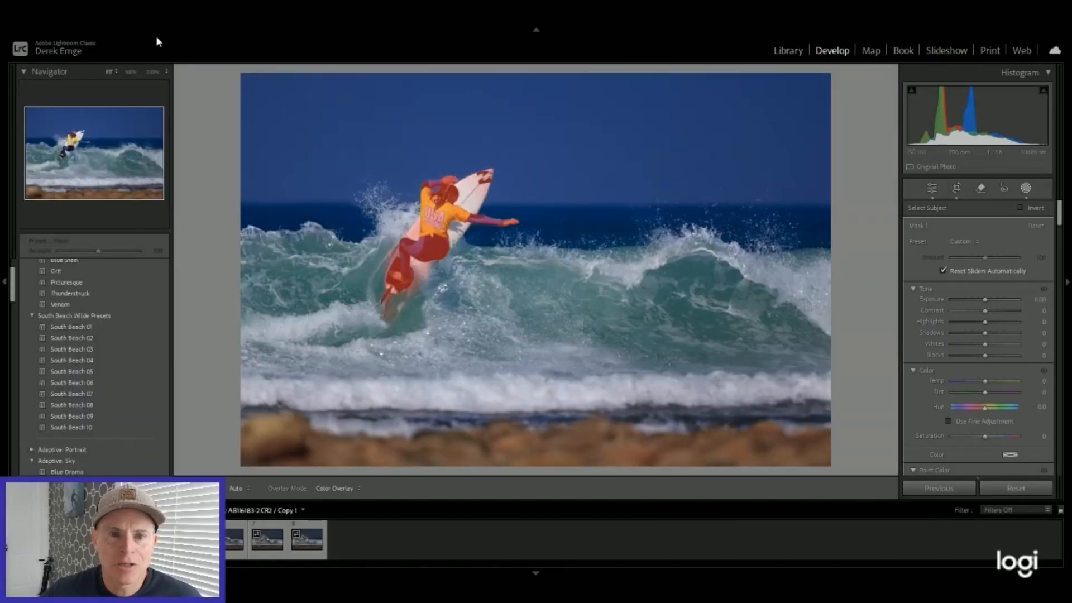
pyautogui.click(166, 72)
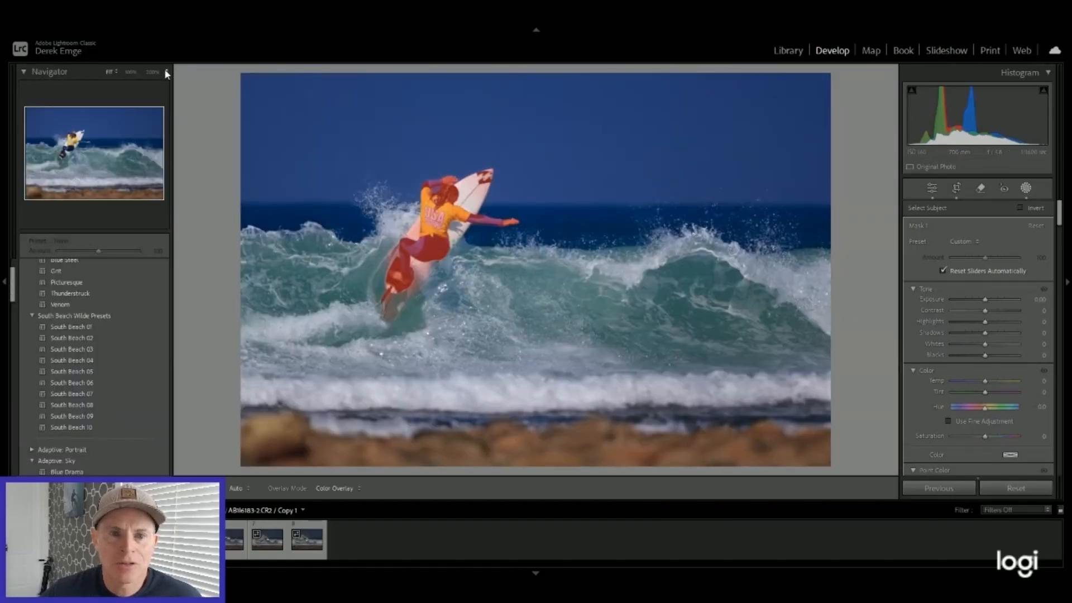
pyautogui.click(126, 145)
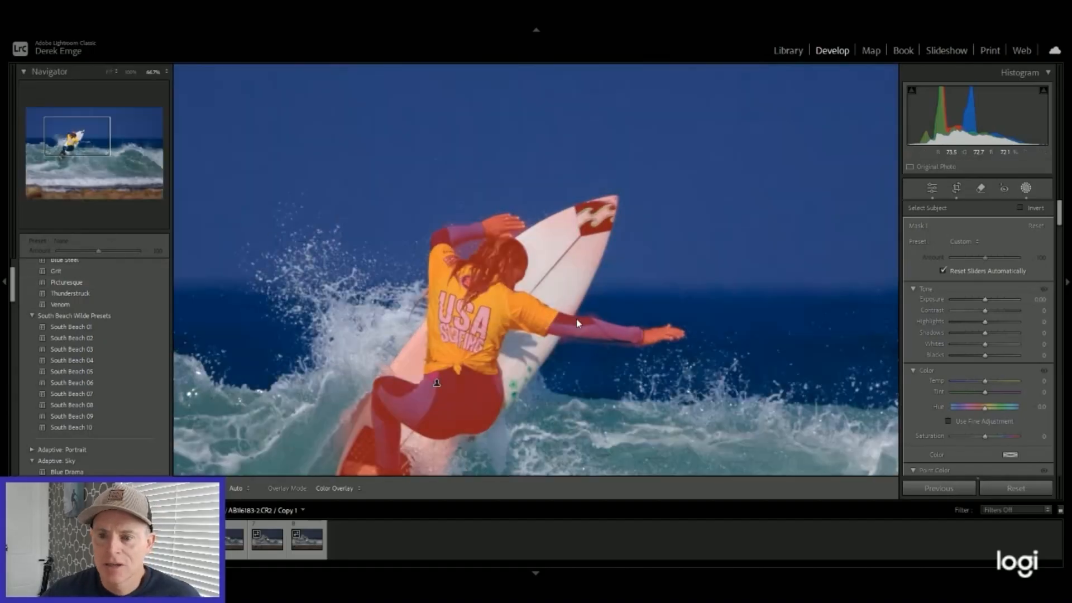
pyautogui.click(67, 144)
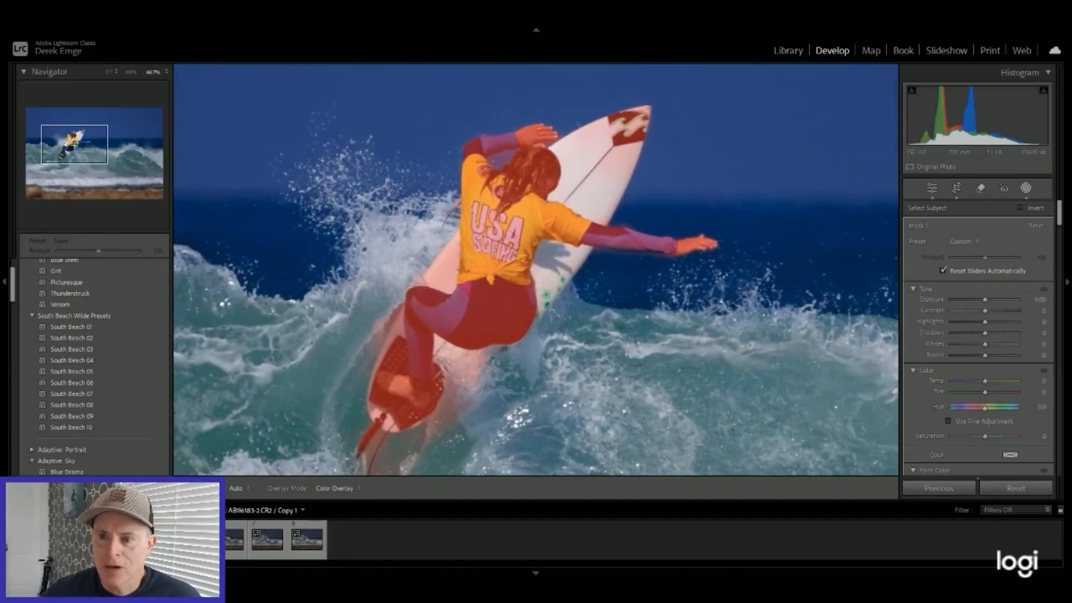
pyautogui.moveTo(67, 145); pyautogui.dragTo(75, 146)
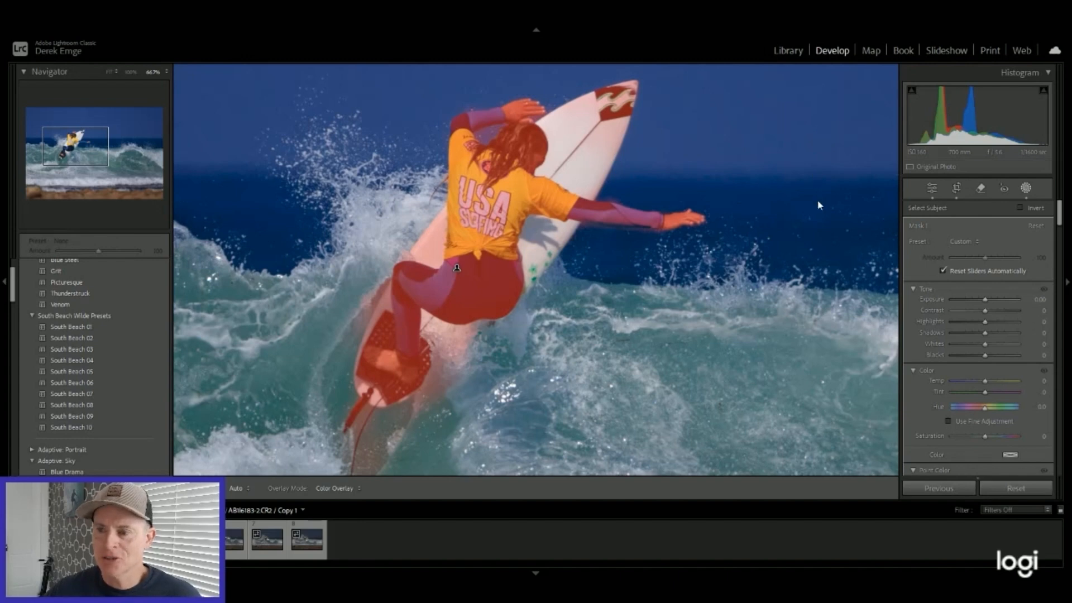
# Step: Brush the uncovered white area of the surfboard beside the surfer into the subject mask
pyautogui.press('k')
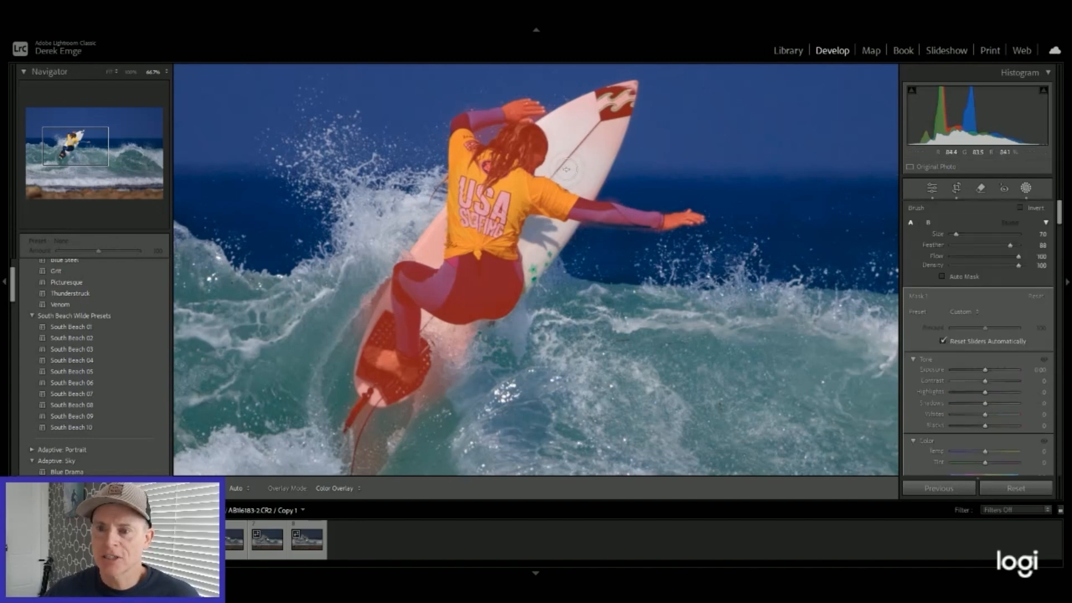
pyautogui.moveTo(562, 162)
pyautogui.mouseDown()
pyautogui.moveTo(579, 124)
pyautogui.moveTo(556, 134)
pyautogui.moveTo(589, 111)
pyautogui.moveTo(538, 181)
pyautogui.moveTo(601, 146)
pyautogui.moveTo(522, 251)
pyautogui.moveTo(549, 219)
pyautogui.moveTo(525, 268)
pyautogui.mouseUp()
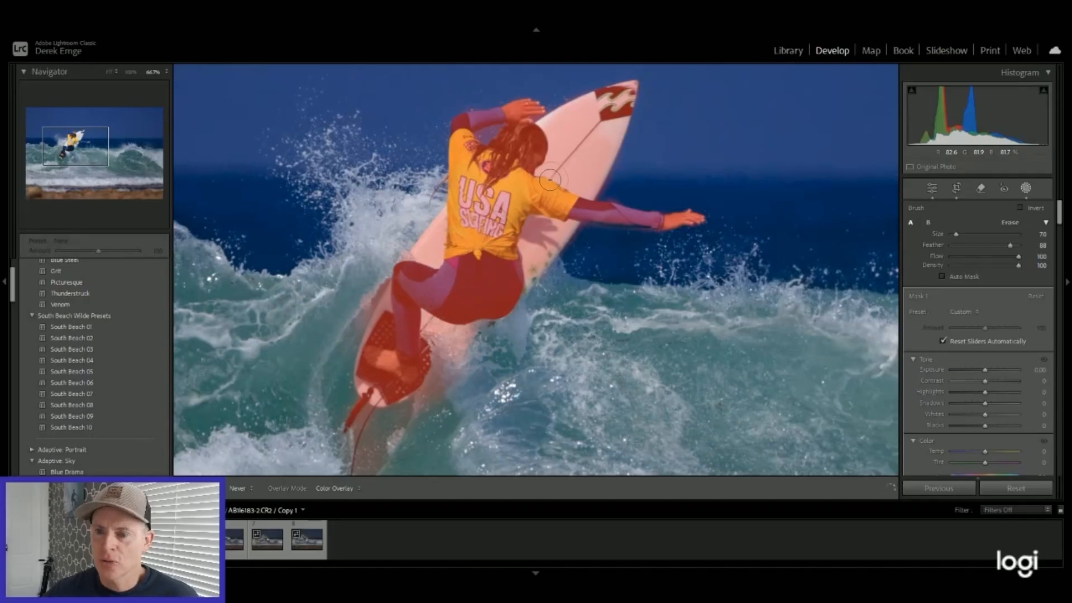
pyautogui.press('h')
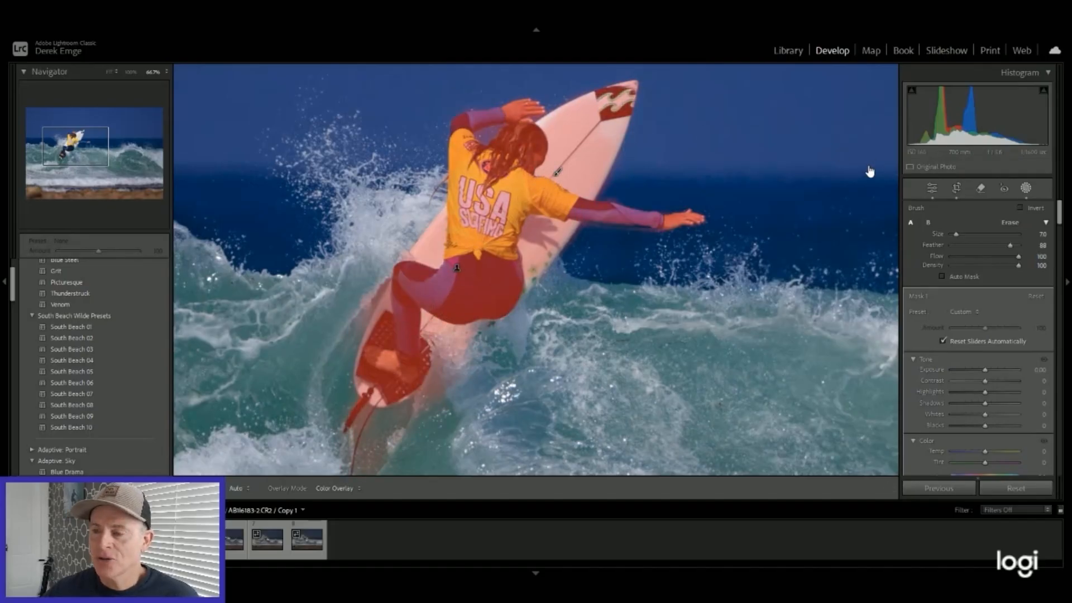
pyautogui.click(876, 274)
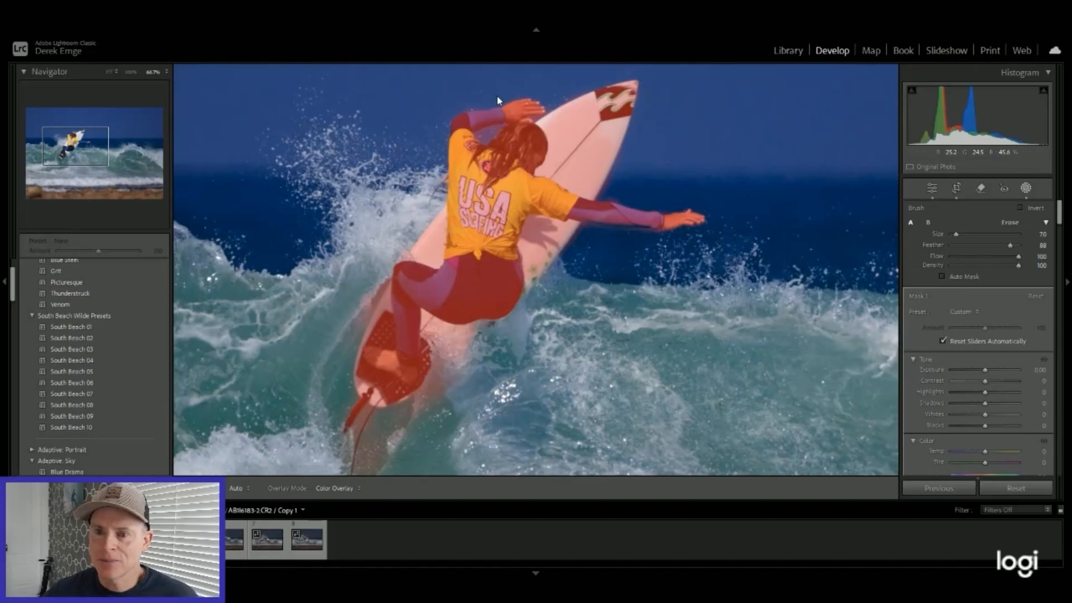
# Step: Erase the mask from the small gap between the raised arm and the hair, reducing the brush size to 1.0
pyautogui.press('h')
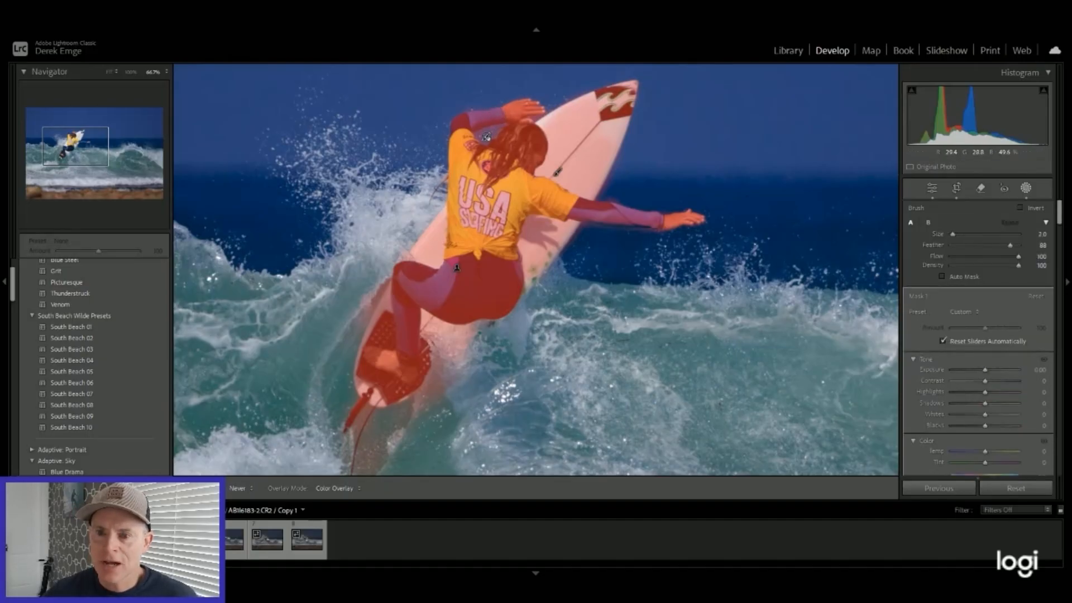
pyautogui.press('alt')
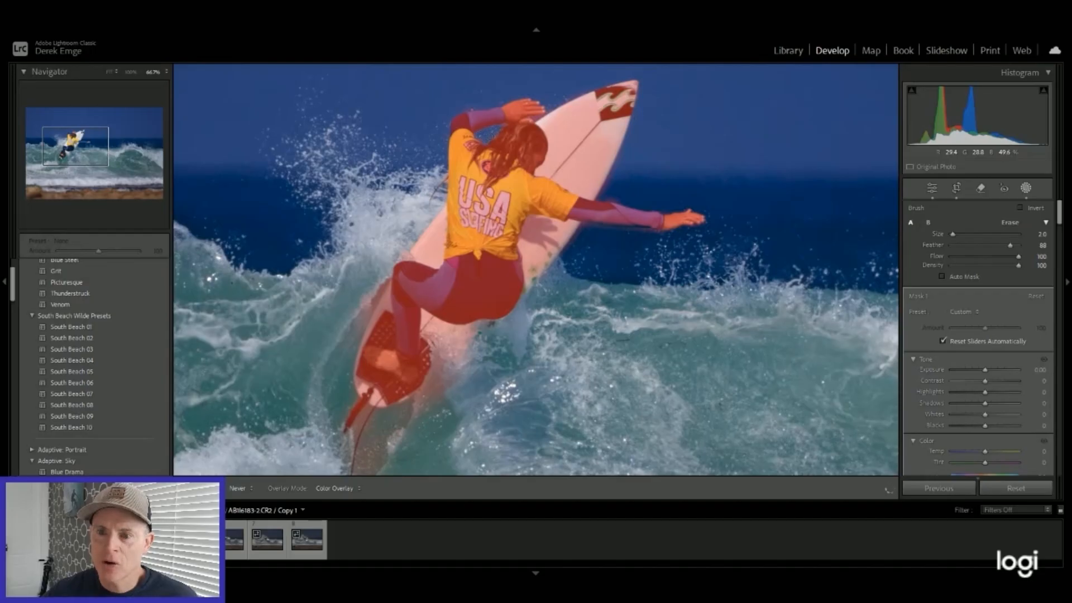
pyautogui.press('h')
pyautogui.press('[')
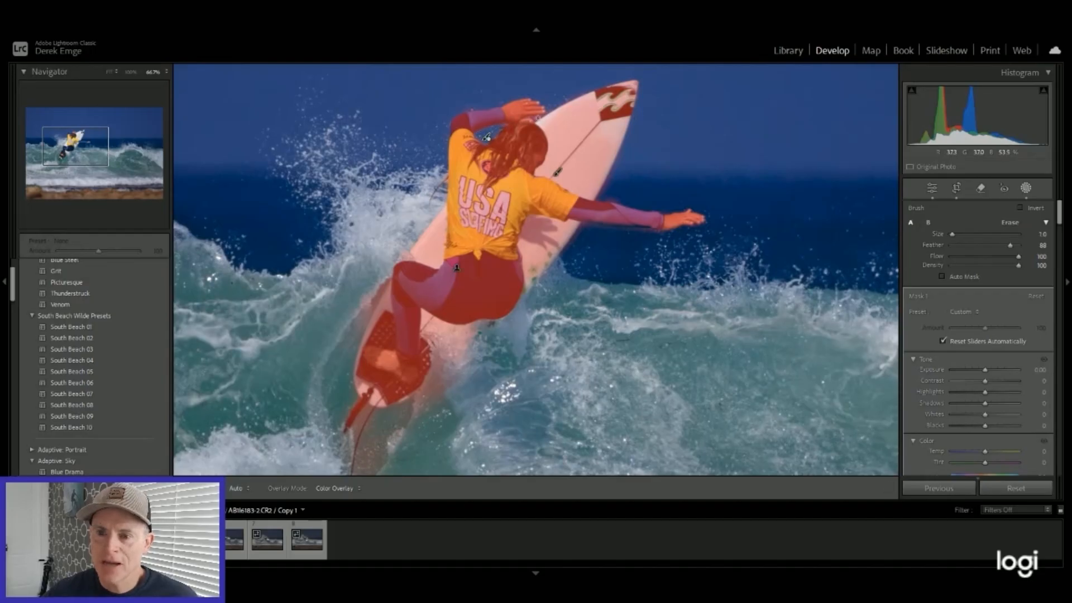
pyautogui.press('h')
# Step: Erase the mask's spill onto the water around the surfboard's tail with a brush of size 3.0
pyautogui.press('h')
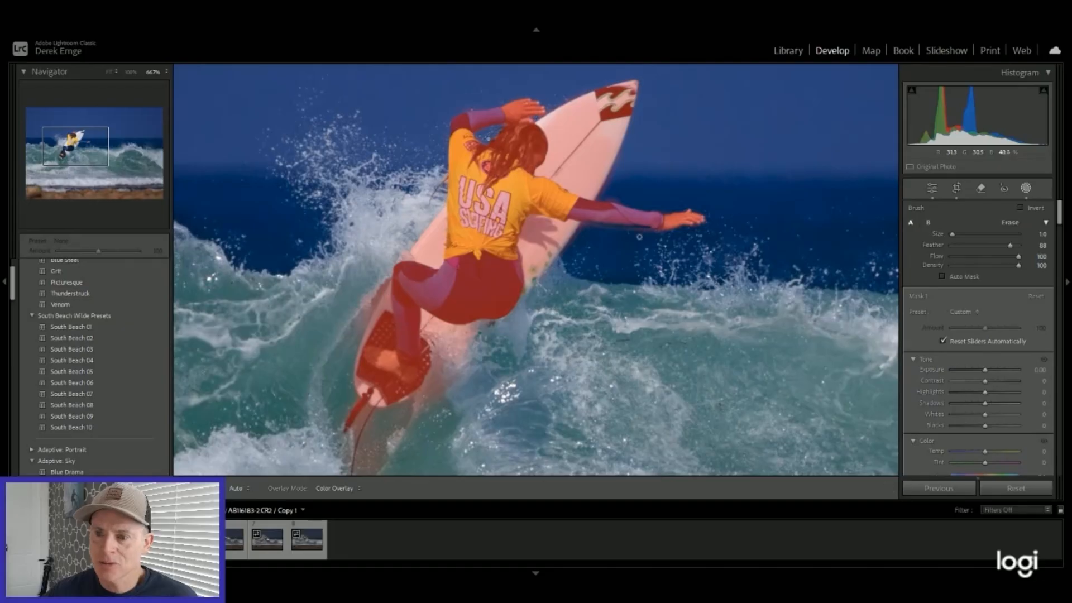
pyautogui.press(']')
pyautogui.press(']')
pyautogui.press('h')
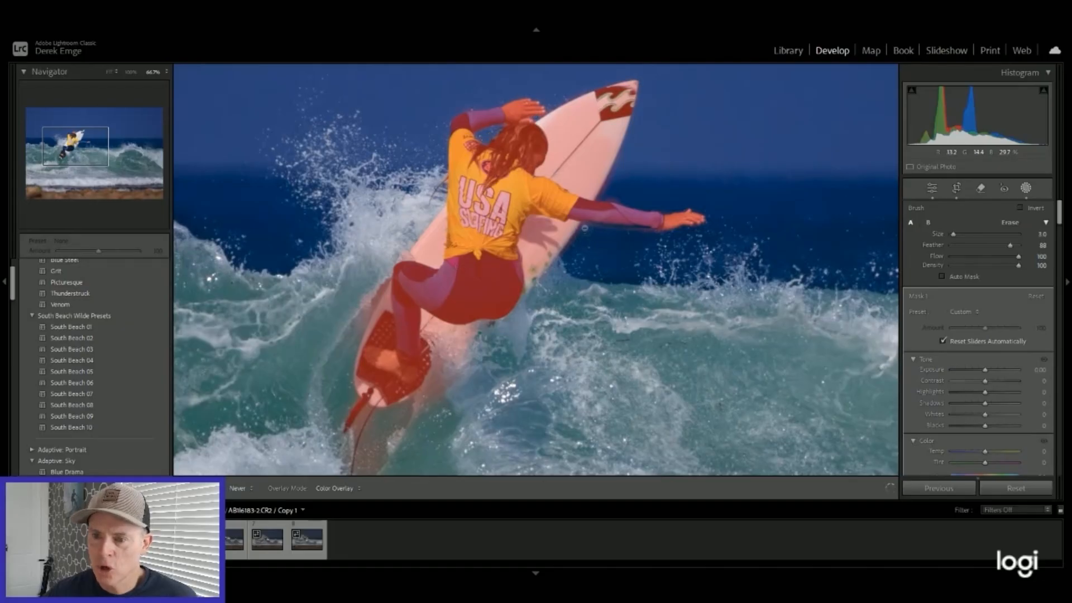
pyautogui.press('h')
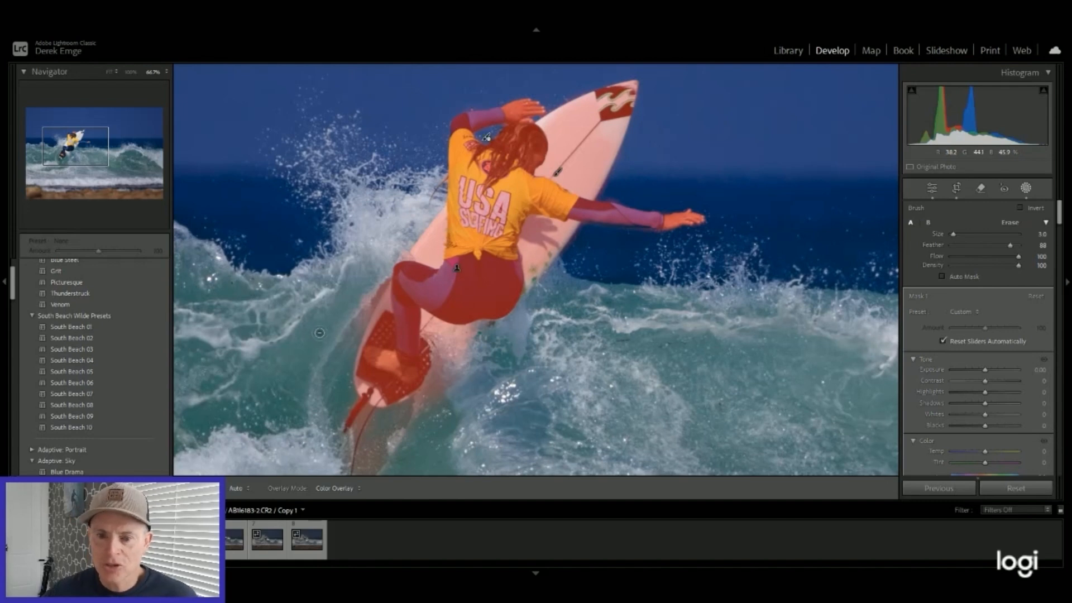
pyautogui.press('h')
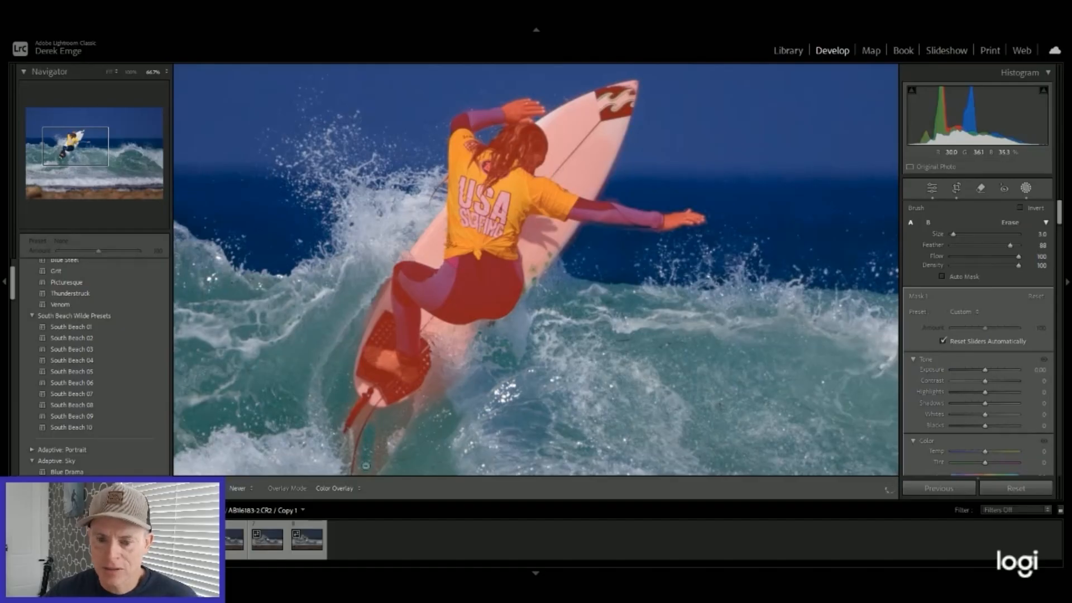
pyautogui.moveTo(444, 398); pyautogui.dragTo(430, 425)
pyautogui.press('h')
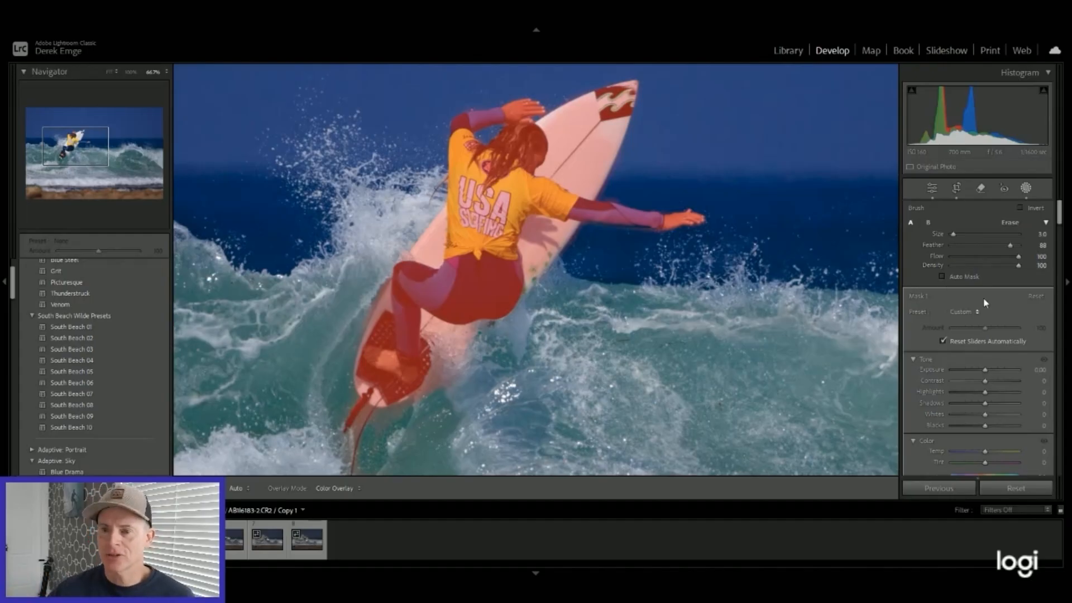
# Step: Set the subject mask's Clarity to 32 and Sharpness to 15
pyautogui.scroll(-3, 966, 325)
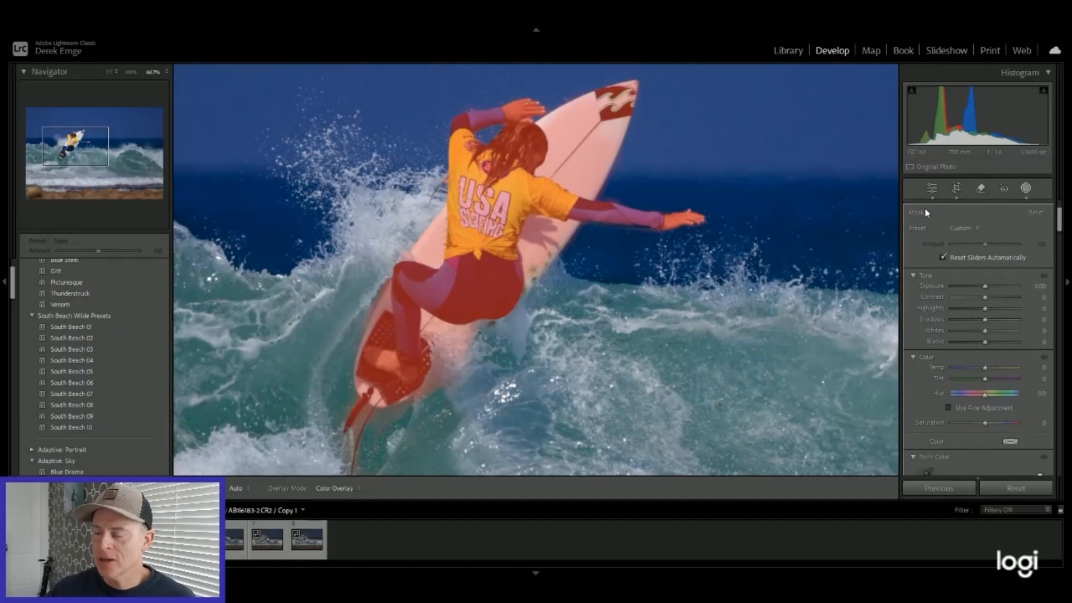
pyautogui.scroll(-10, 955, 251)
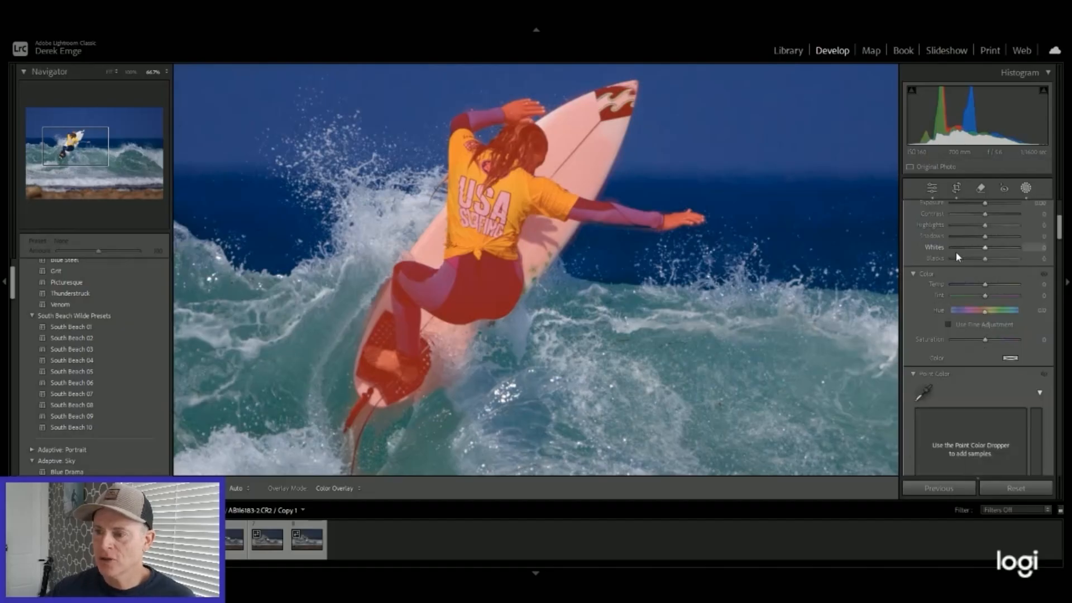
pyautogui.scroll(-10, 953, 253)
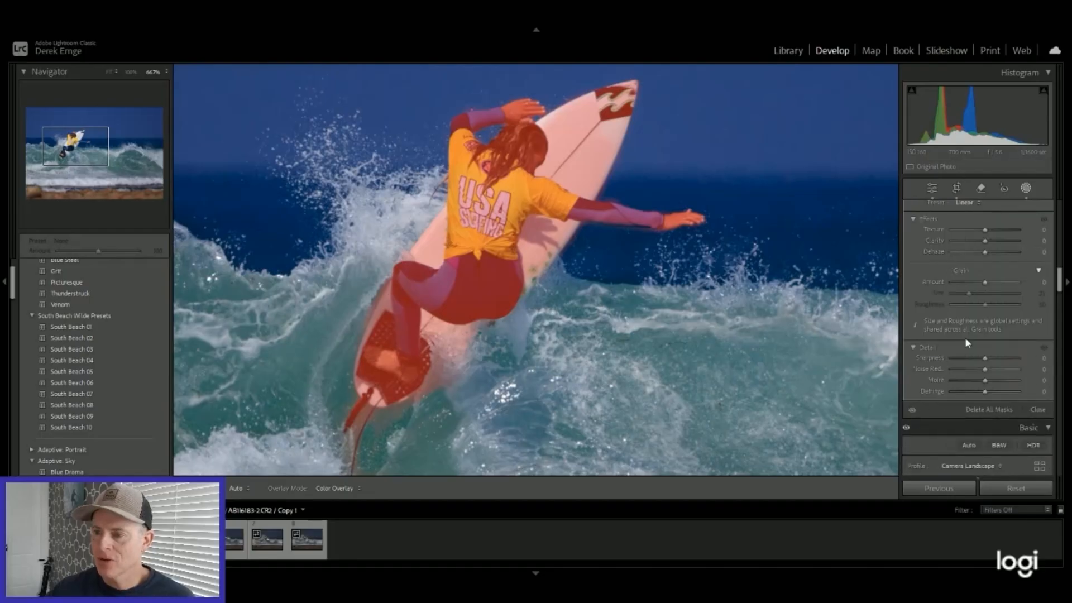
pyautogui.scroll(15, 964, 338)
pyautogui.scroll(-5, 958, 322)
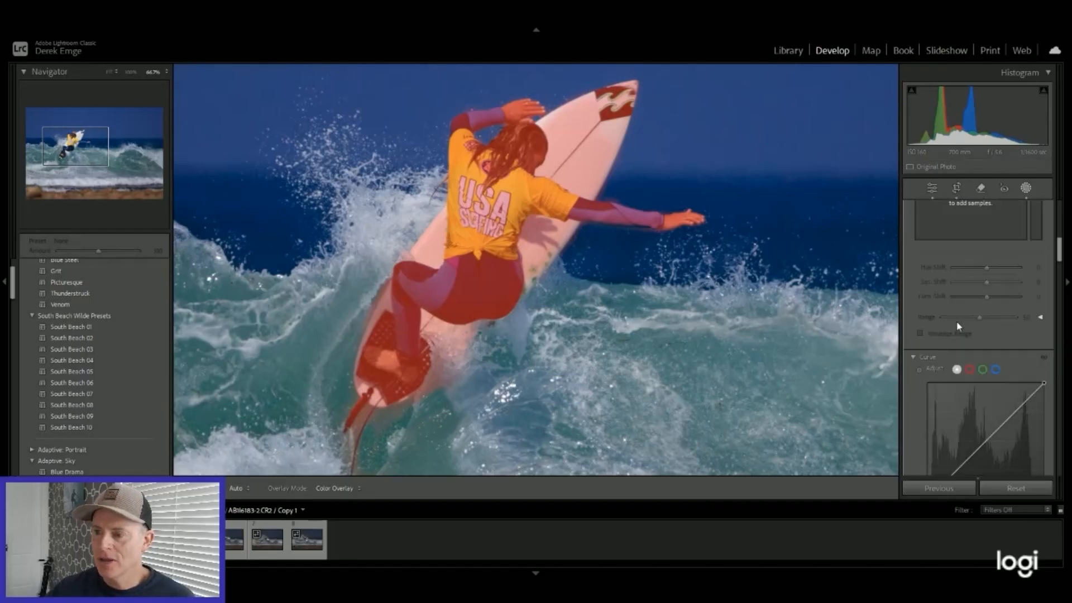
pyautogui.scroll(-6, 957, 316)
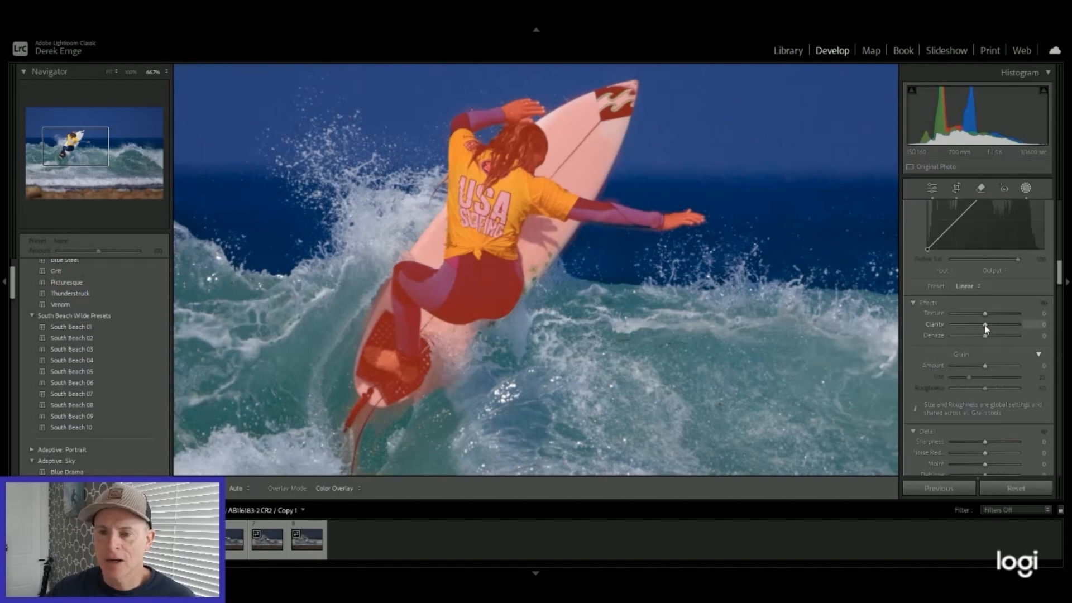
pyautogui.moveTo(984, 326); pyautogui.dragTo(997, 327)
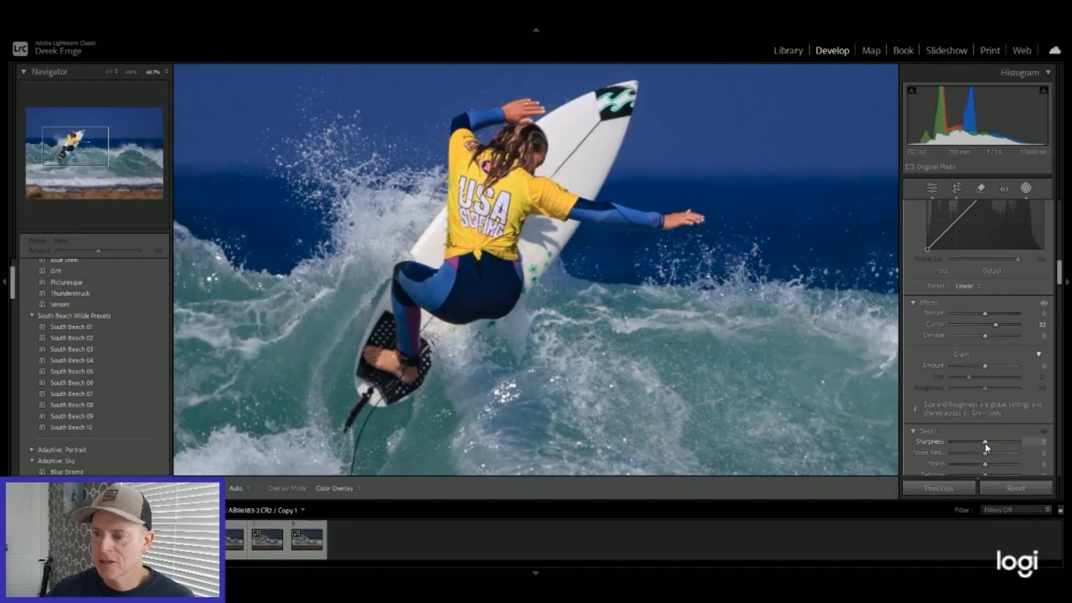
pyautogui.moveTo(990, 444); pyautogui.dragTo(991, 444)
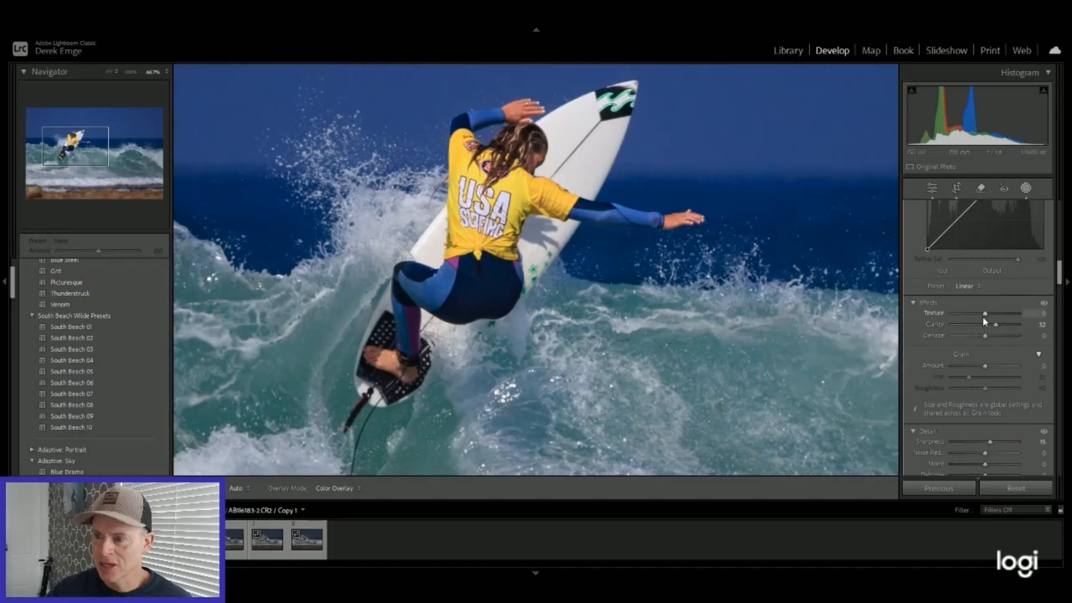
# Step: Raise the subject mask's Exposure to 0.20
pyautogui.scroll(10, 982, 317)
pyautogui.scroll(5, 982, 317)
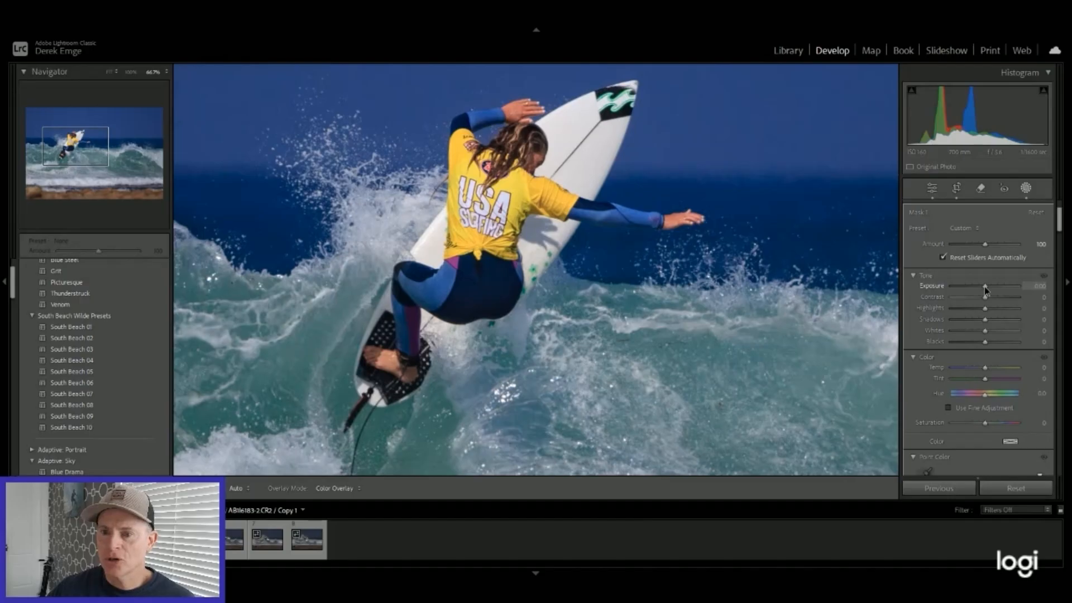
pyautogui.moveTo(986, 288); pyautogui.dragTo(988, 288)
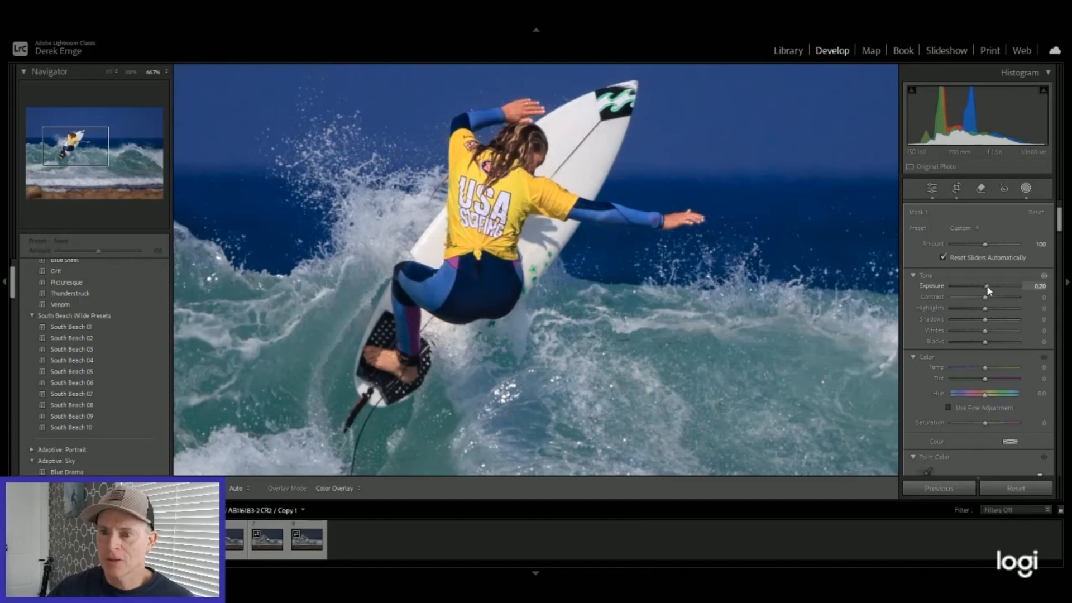
# Step: Set the subject mask's Exposure to 0.27 and show the whole photo with the presets area hidden and no mask selected
pyautogui.moveTo(988, 289); pyautogui.dragTo(988, 289)
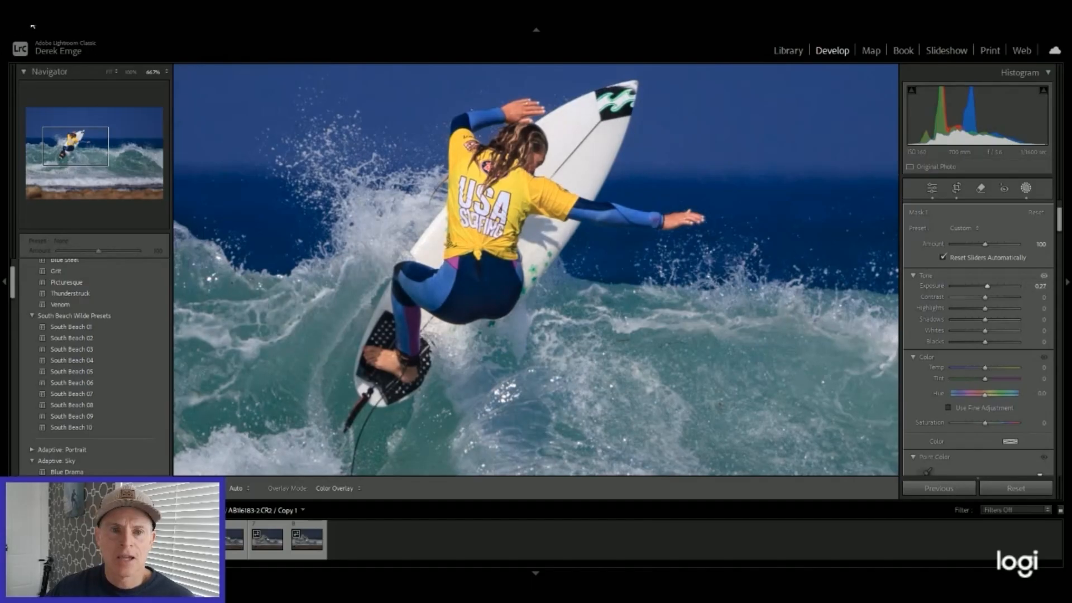
pyautogui.click(109, 72)
pyautogui.press('F7')
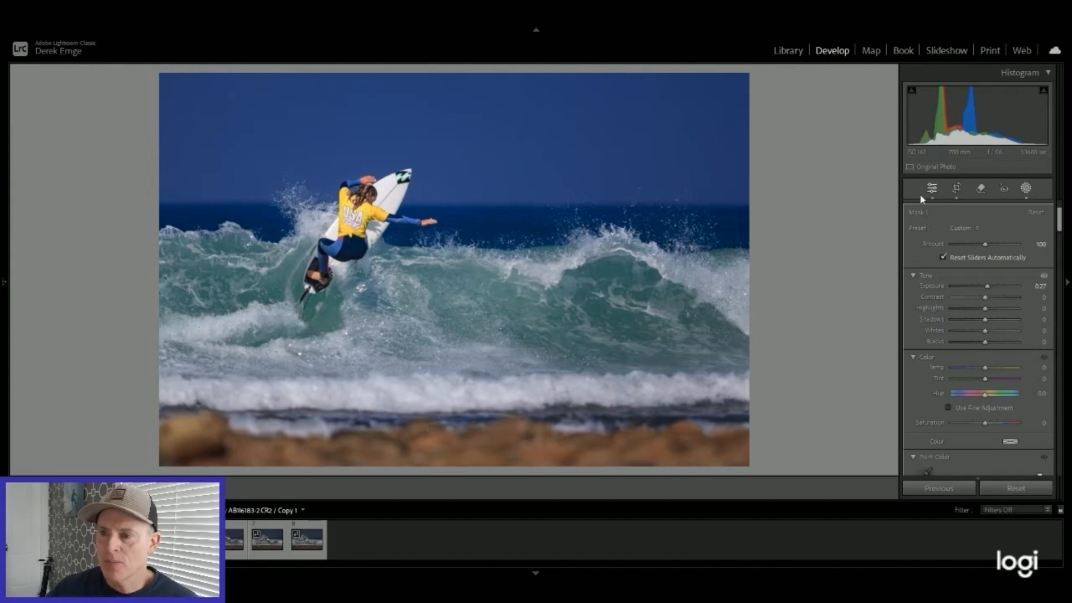
pyautogui.press('Escape')
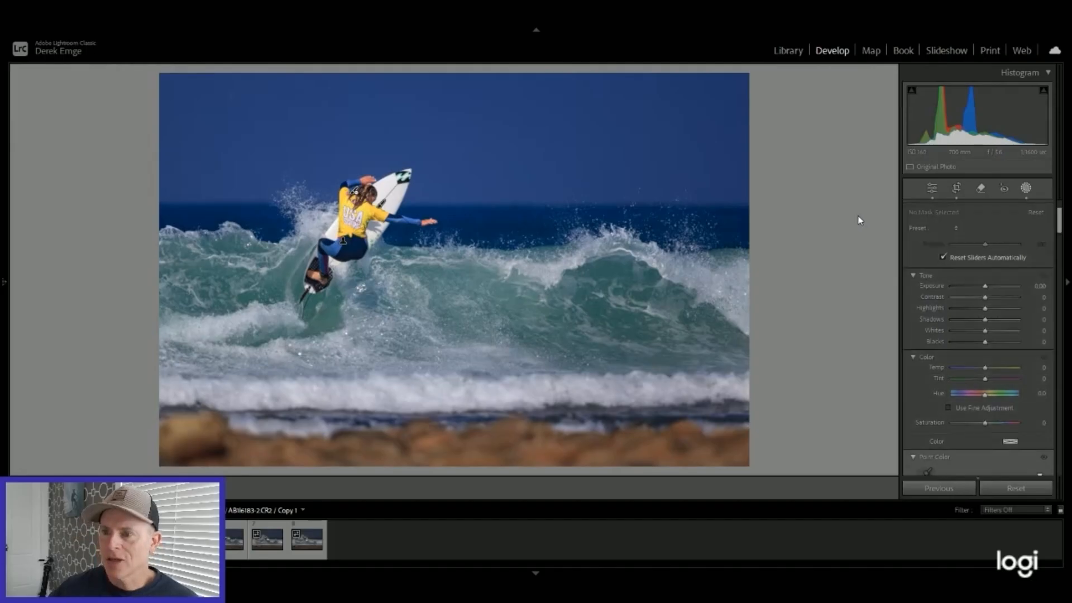
# Step: Close masking and set the photo's global Whites to +42, resetting the slider once while trying stronger values
pyautogui.click(931, 189)
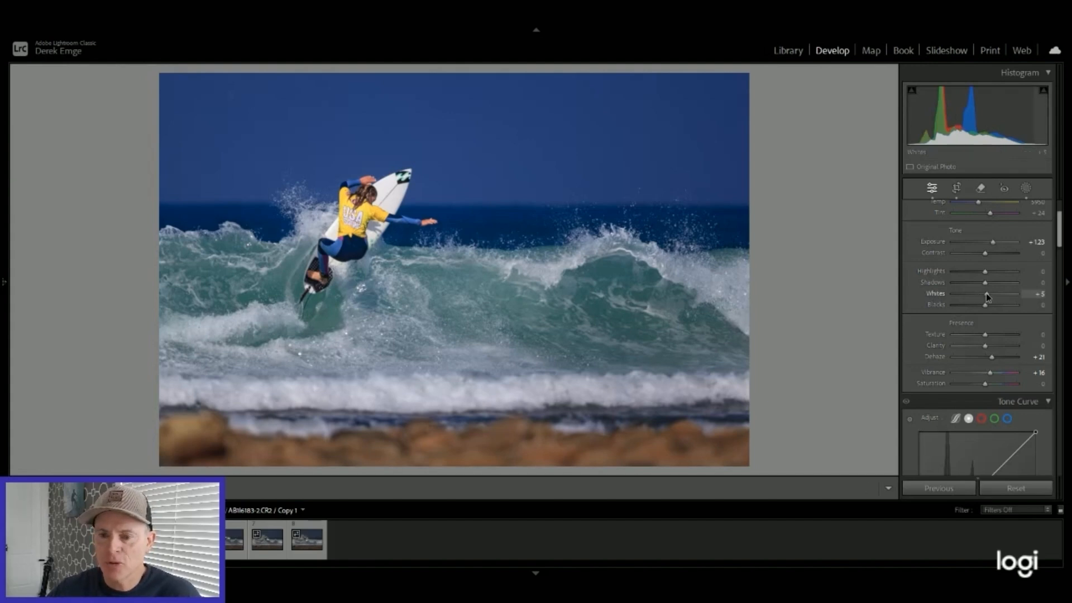
pyautogui.moveTo(986, 297); pyautogui.dragTo(1001, 295)
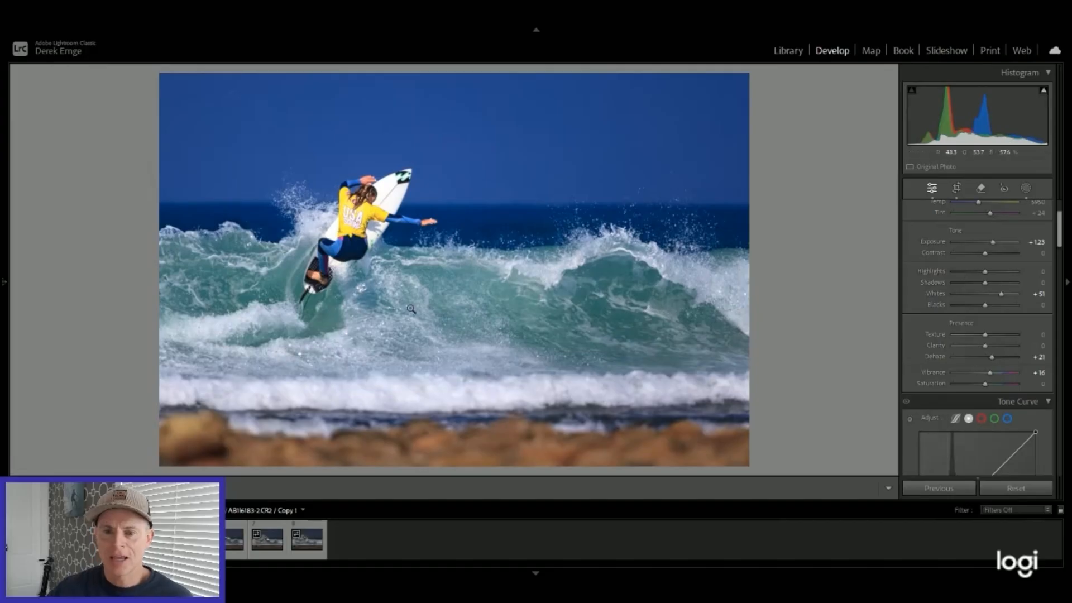
pyautogui.doubleClick(940, 295)
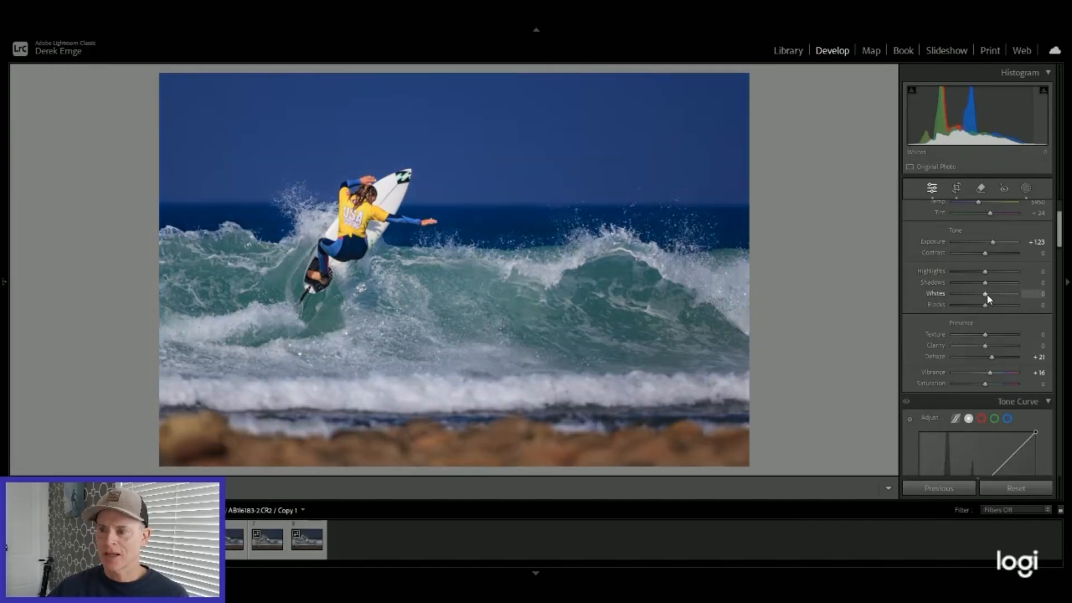
pyautogui.moveTo(983, 297); pyautogui.dragTo(1004, 295)
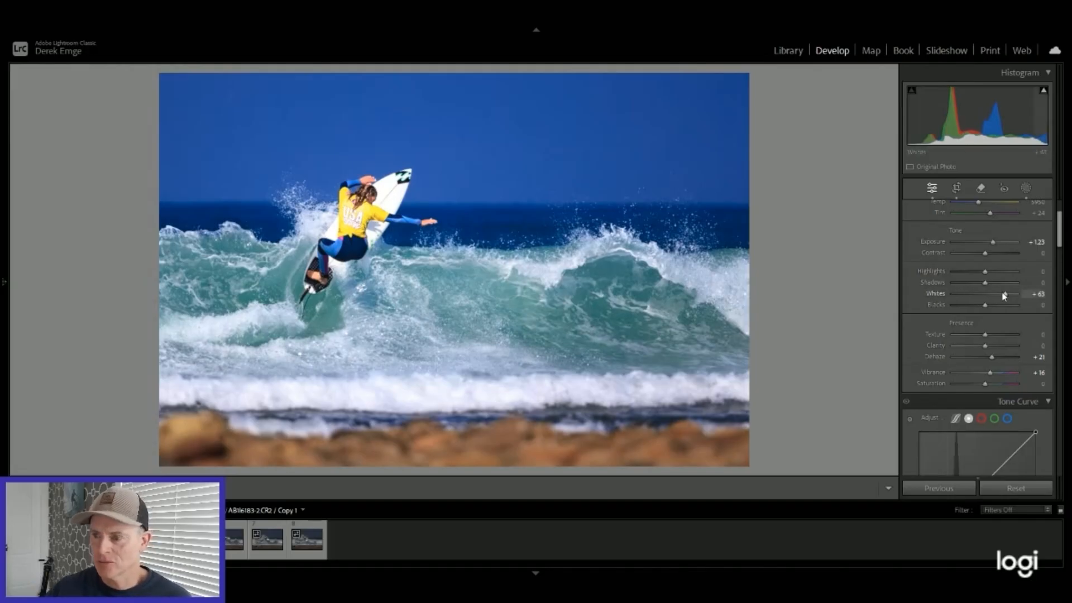
pyautogui.moveTo(1006, 294); pyautogui.dragTo(1000, 295)
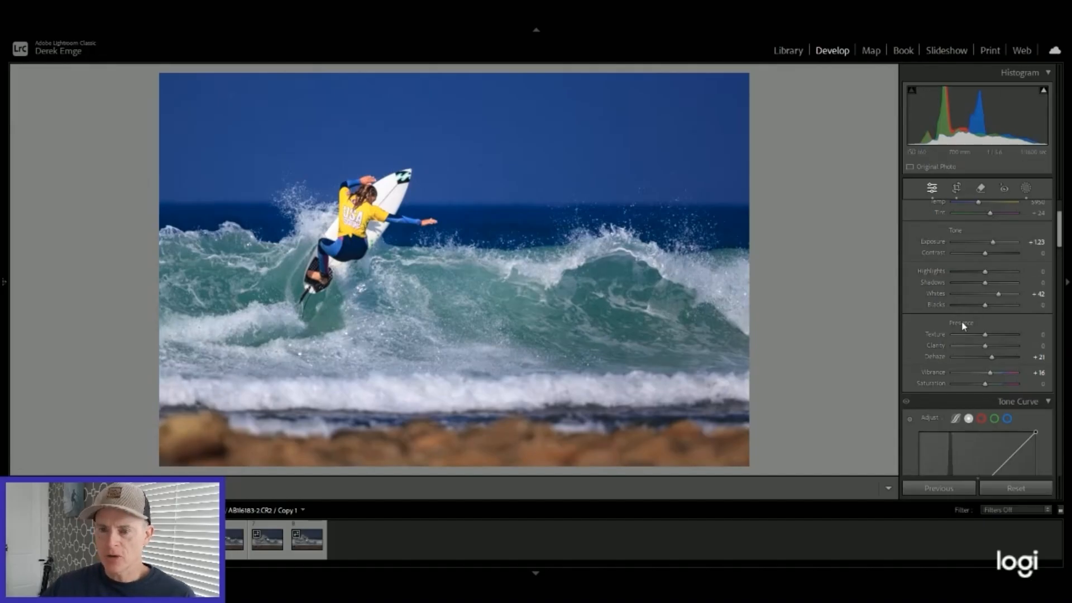
# Step: Add a linear gradient mask rising from the photo's lower edge to cover the rocks in the foreground
pyautogui.scroll(-3, 963, 323)
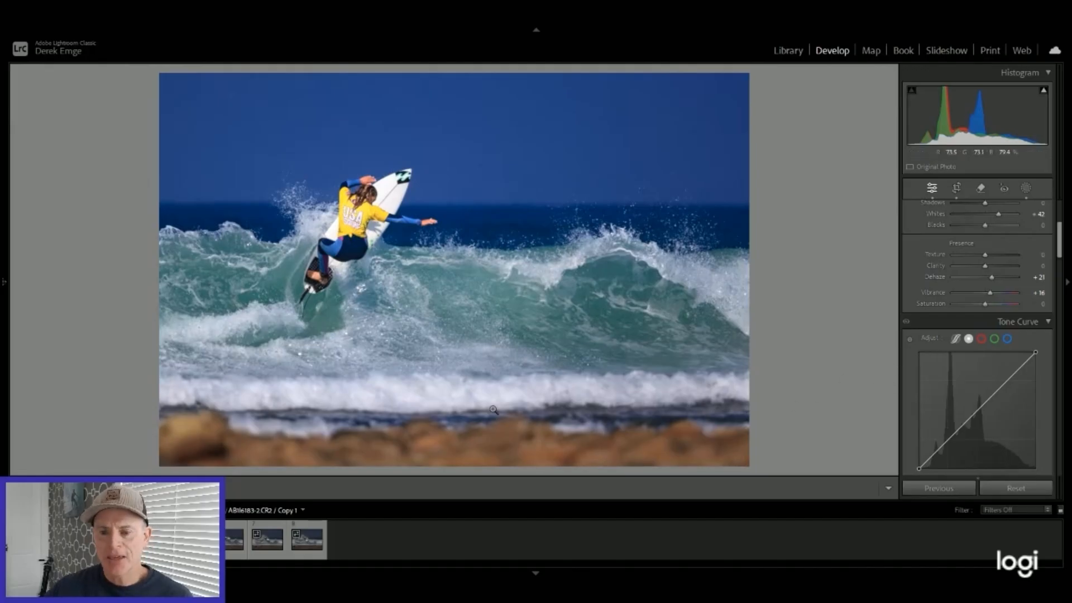
pyautogui.click(1025, 190)
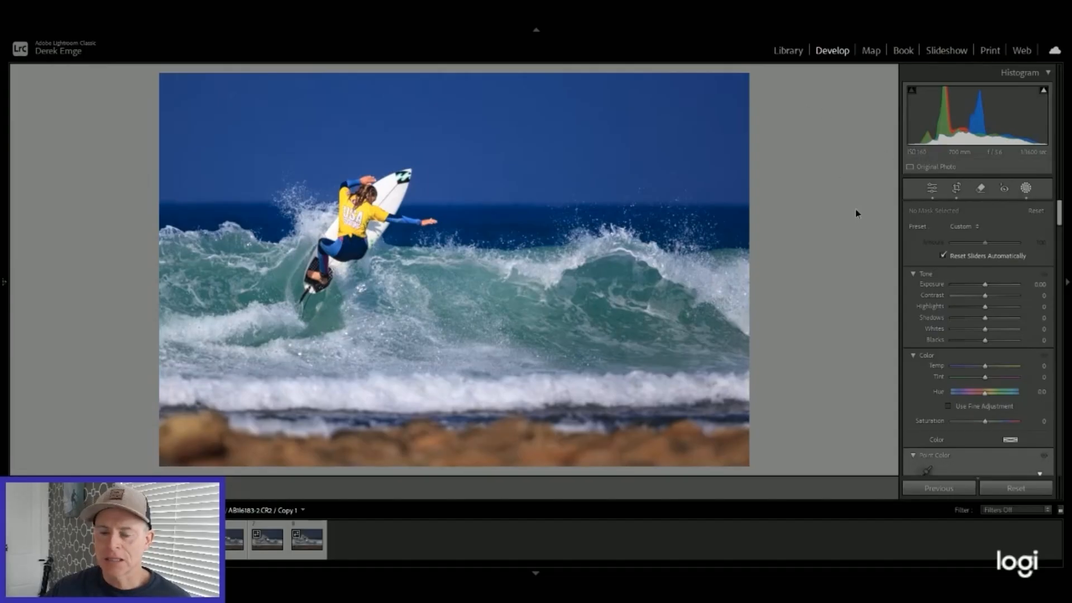
pyautogui.press('m')
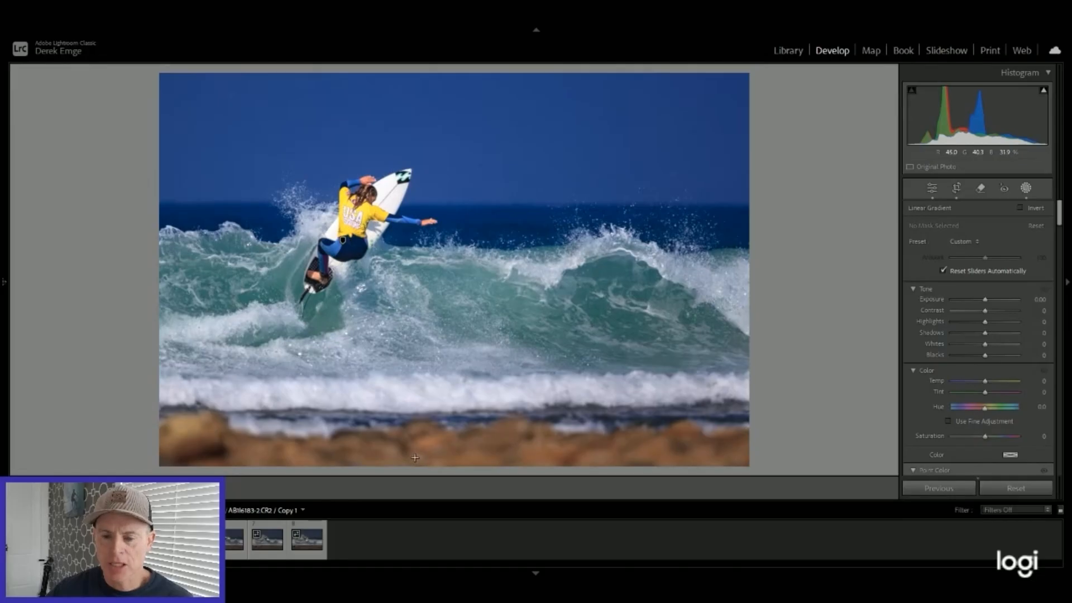
pyautogui.moveTo(413, 456); pyautogui.dragTo(415, 415)
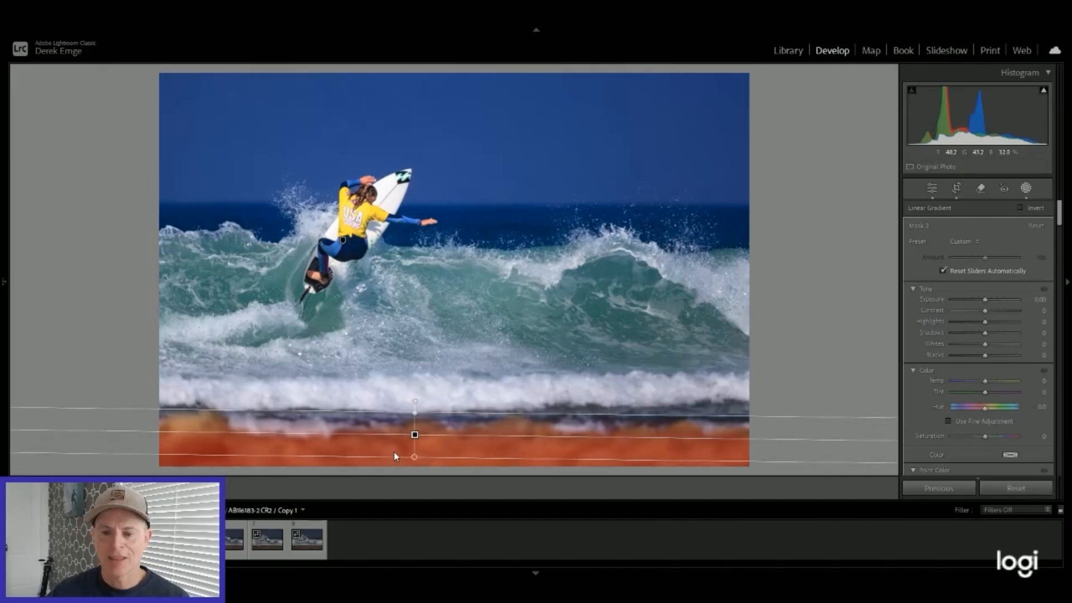
# Step: Warm and brighten the rocks' gradient mask with Temp 34 and Exposure 0.20, and close masking
pyautogui.click(985, 382)
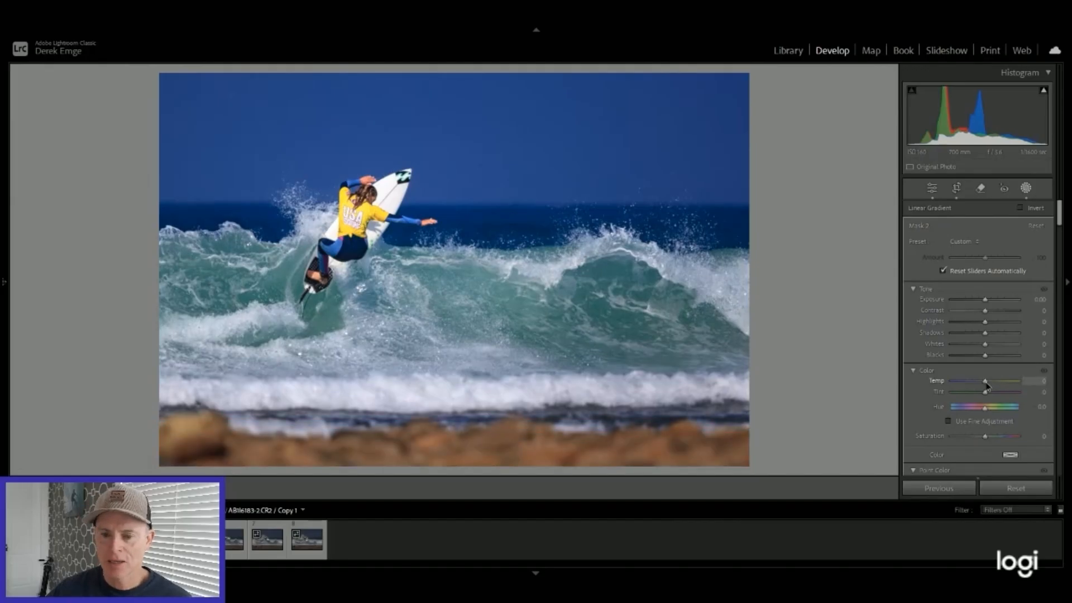
pyautogui.moveTo(989, 382)
pyautogui.mouseDown()
pyautogui.moveTo(1028, 382)
pyautogui.moveTo(995, 384)
pyautogui.mouseUp()
pyautogui.moveTo(984, 299); pyautogui.dragTo(988, 301)
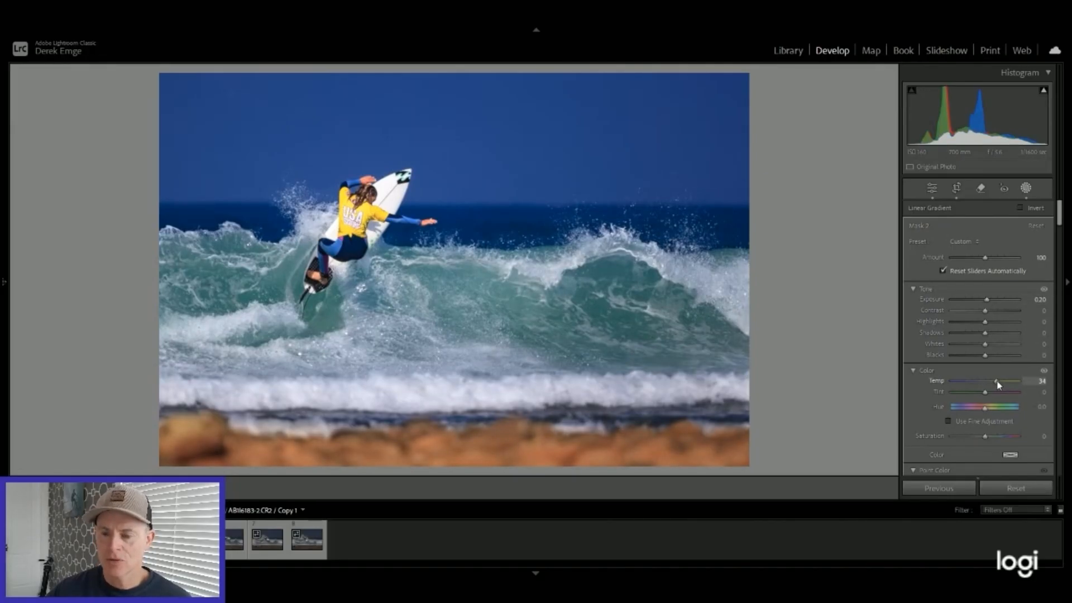
pyautogui.click(930, 190)
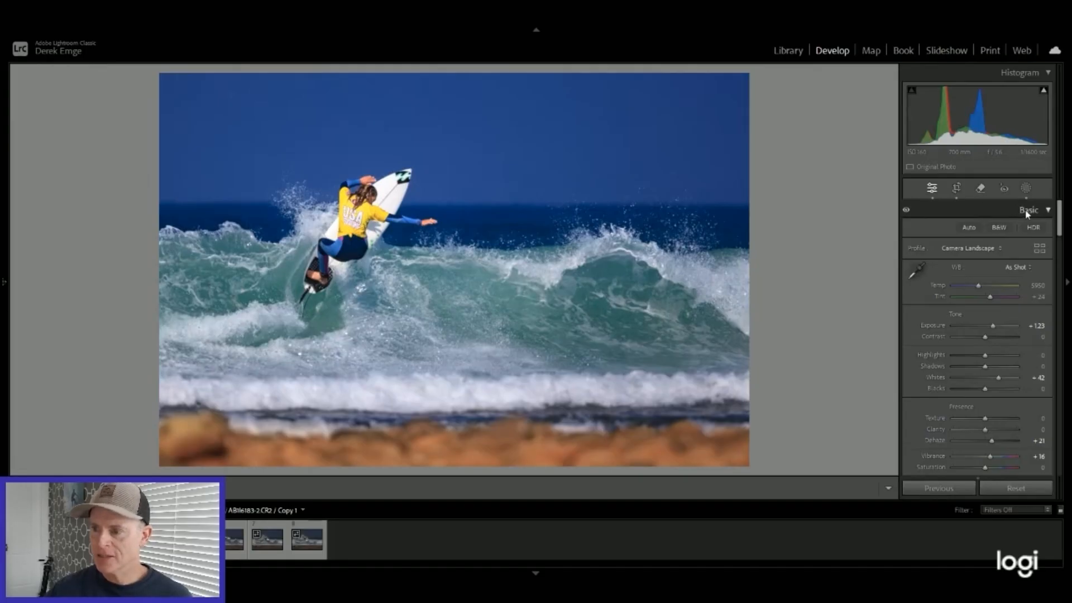
# Step: Start the Remove tool in Heal mode and visualize spots at the highest threshold to reveal sensor dust
pyautogui.click(980, 190)
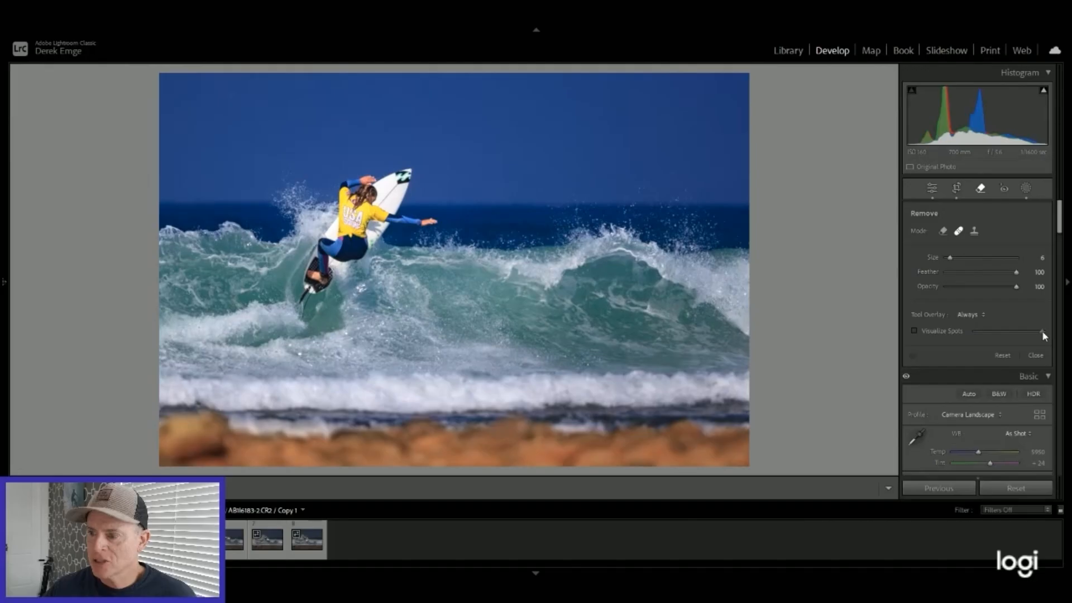
pyautogui.click(914, 331)
pyautogui.moveTo(1018, 335); pyautogui.dragTo(1013, 334)
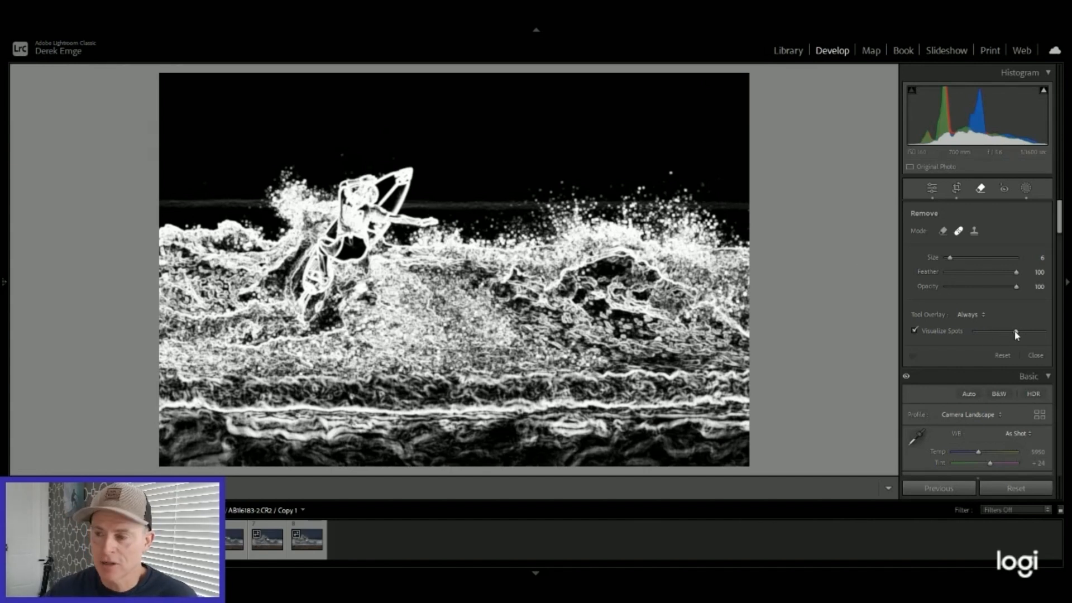
pyautogui.moveTo(1019, 333); pyautogui.dragTo(1042, 334)
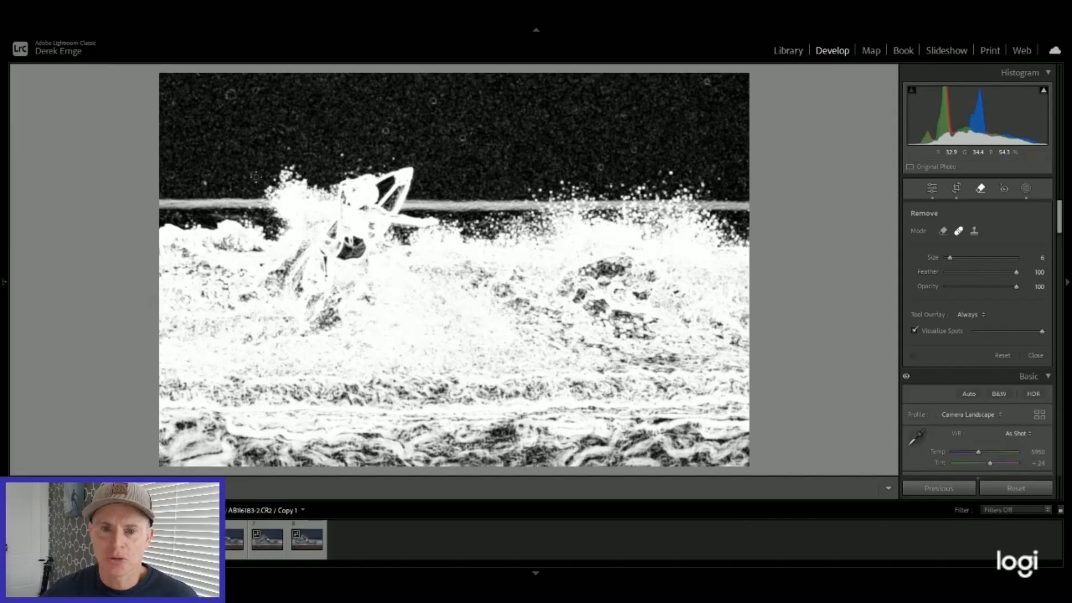
# Step: Heal the two neighbouring dust spots in the sky's upper-left area with a brush of size 11
pyautogui.scroll(5, 230, 95)
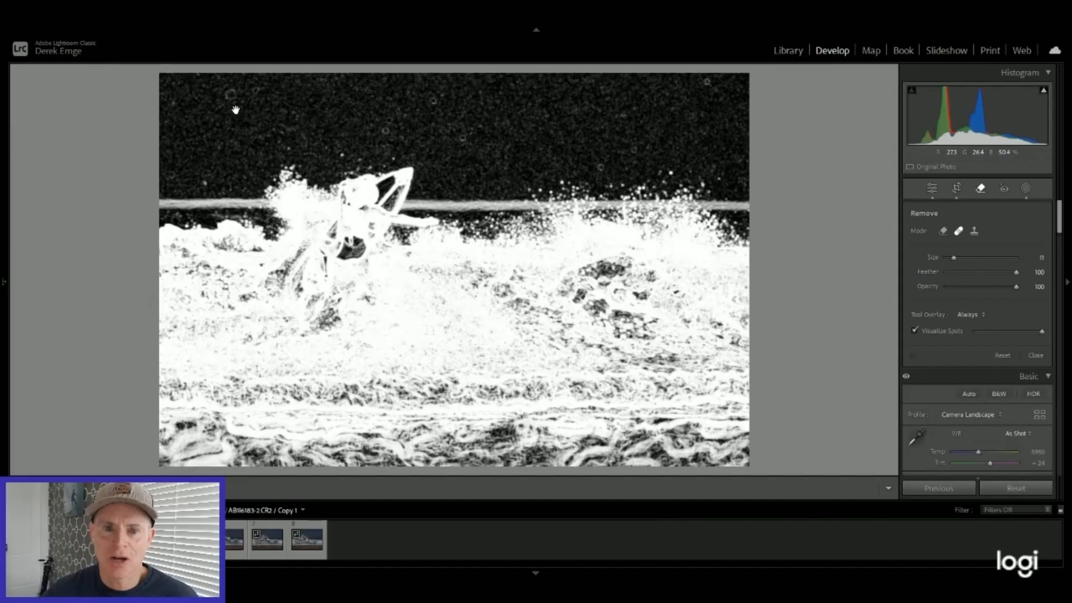
pyautogui.click(229, 94)
pyautogui.click(254, 88)
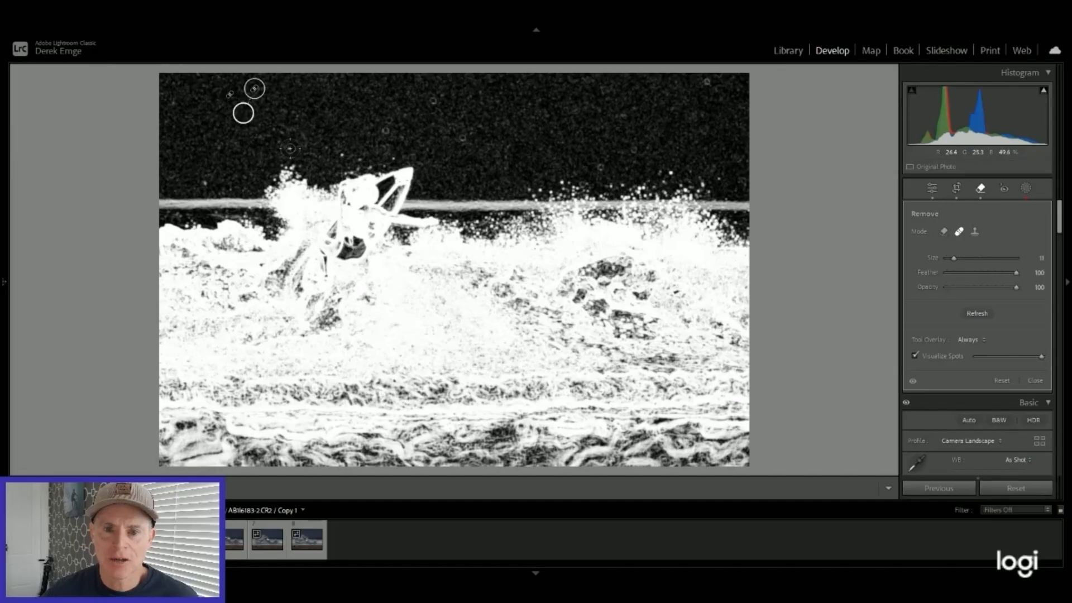
# Step: Heal the remaining dust spots across the sky with a brush of size 8, turn off spot visualization and close the Remove tool
pyautogui.scroll(-3, 178, 109)
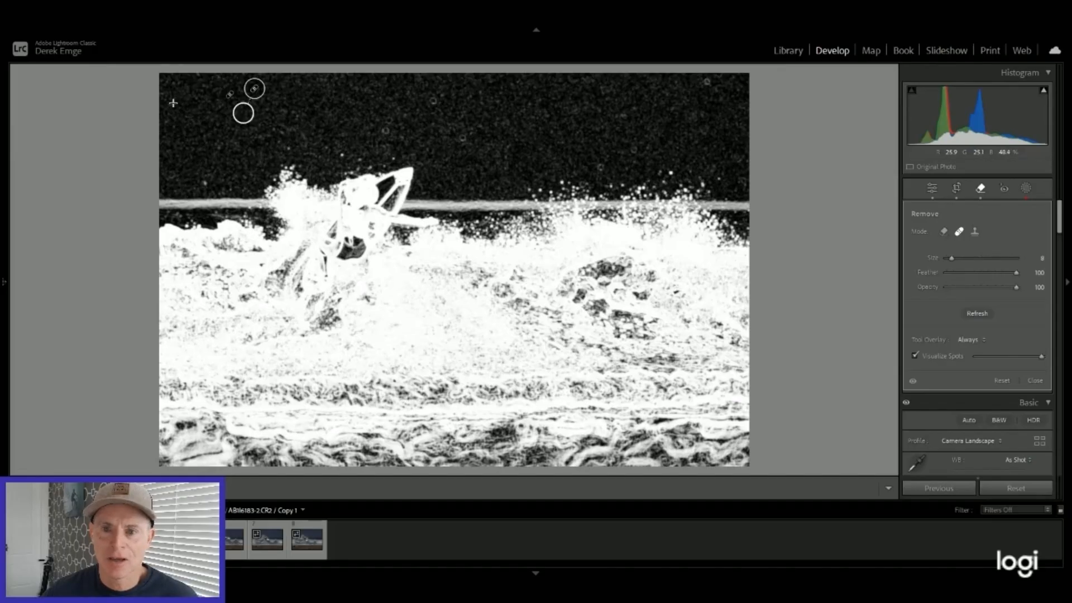
pyautogui.click(173, 103)
pyautogui.click(382, 132)
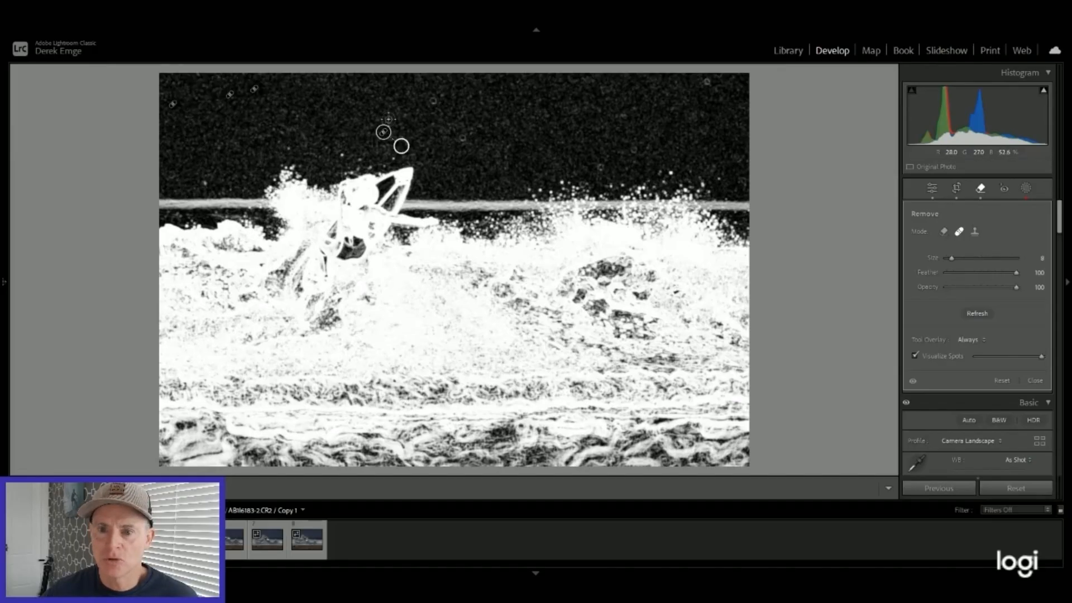
pyautogui.click(387, 119)
pyautogui.click(432, 103)
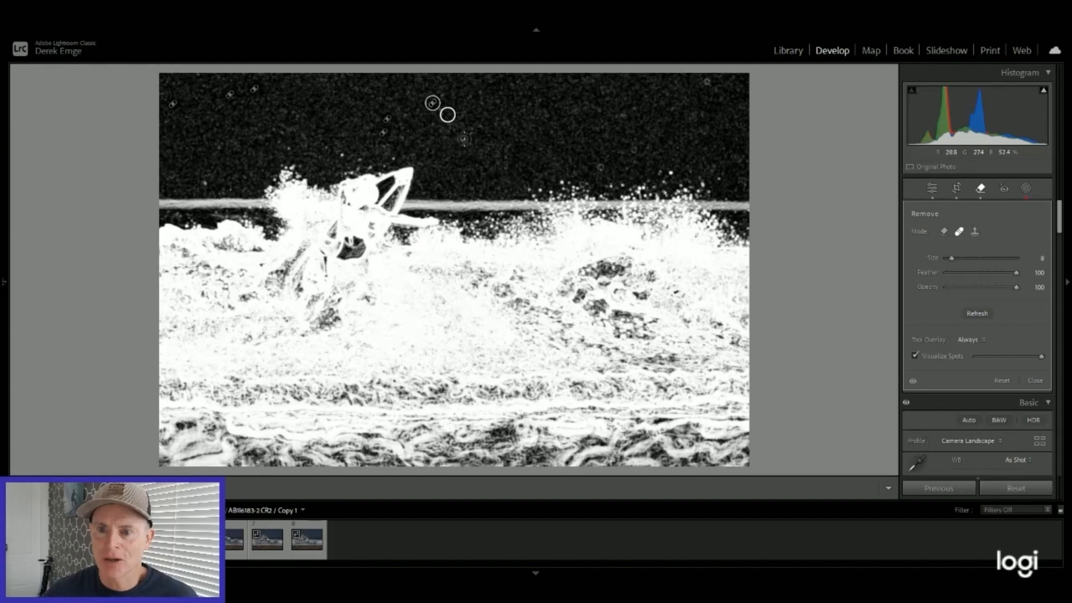
pyautogui.click(598, 167)
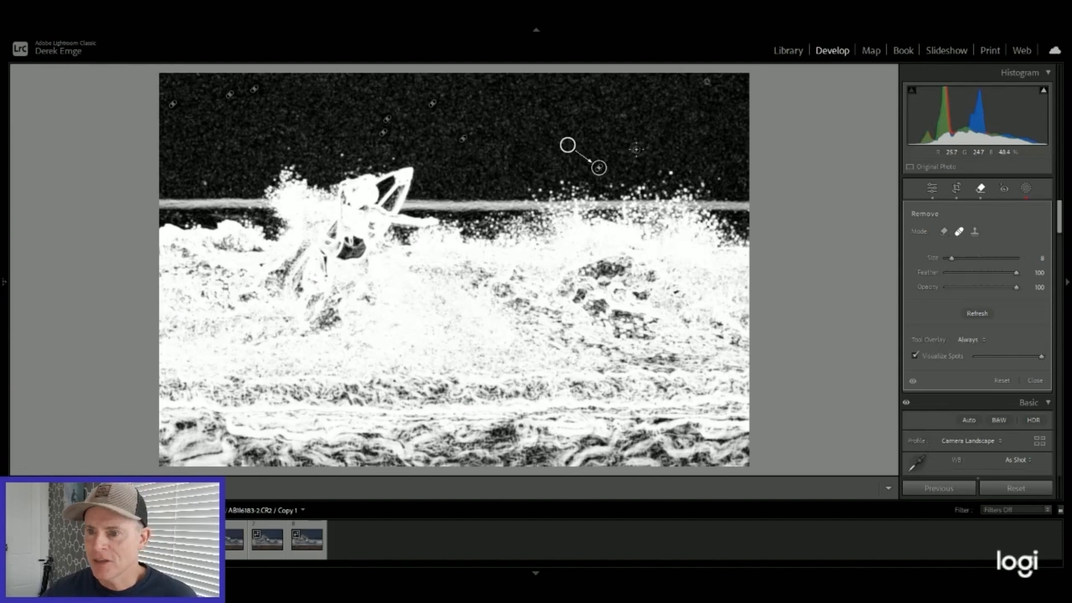
pyautogui.click(636, 149)
pyautogui.click(707, 79)
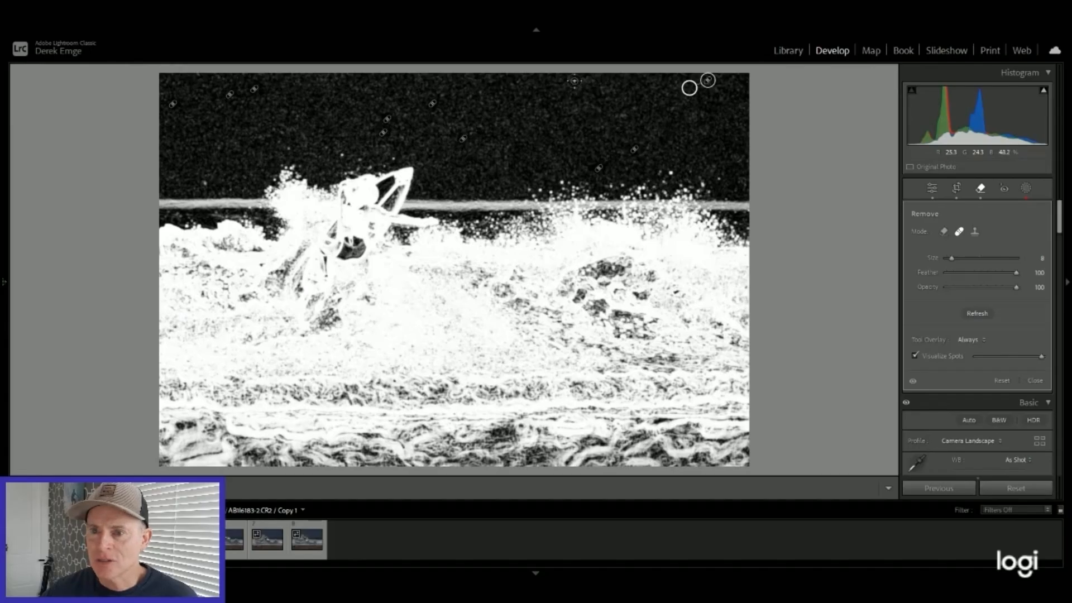
pyautogui.click(208, 181)
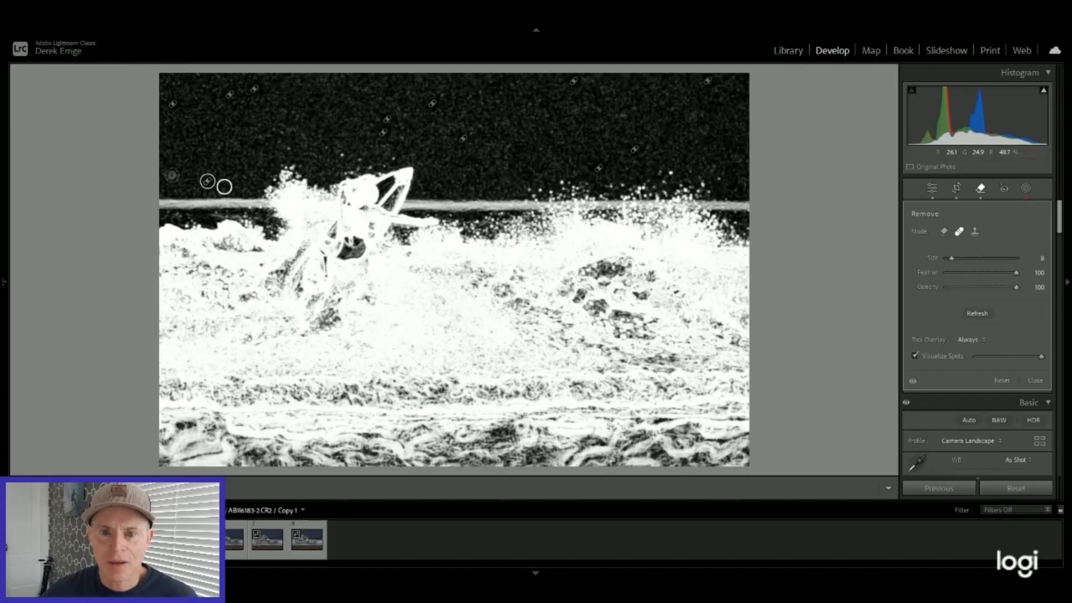
pyautogui.click(171, 174)
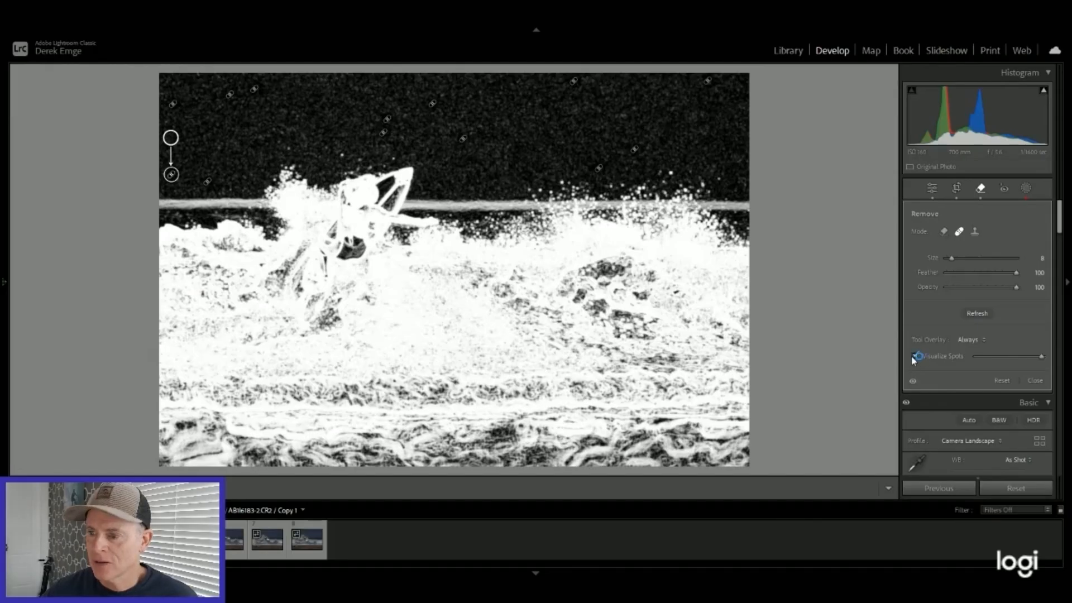
pyautogui.click(915, 356)
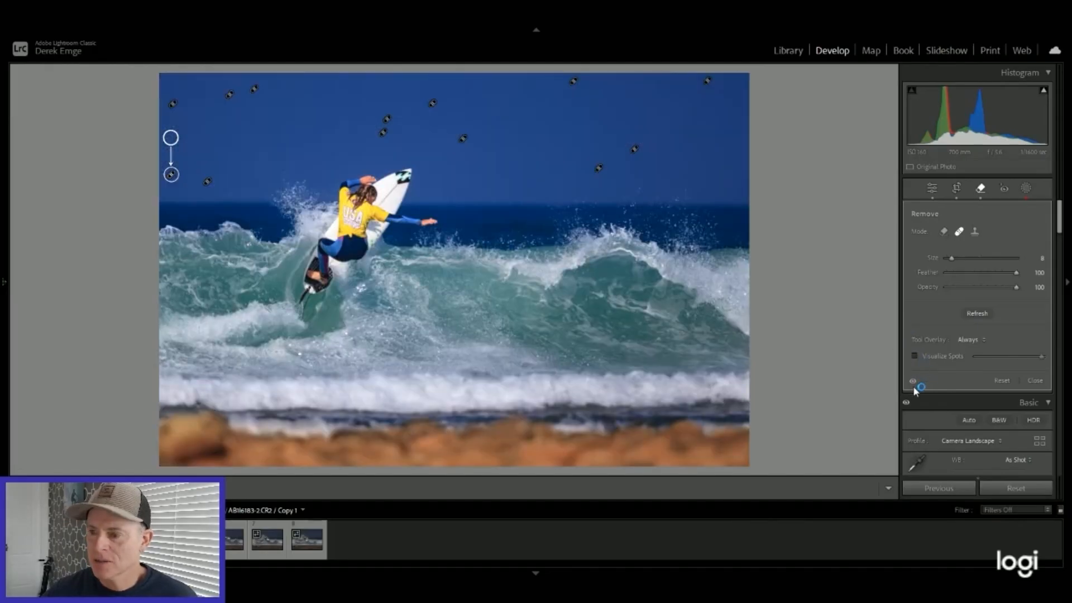
pyautogui.click(931, 190)
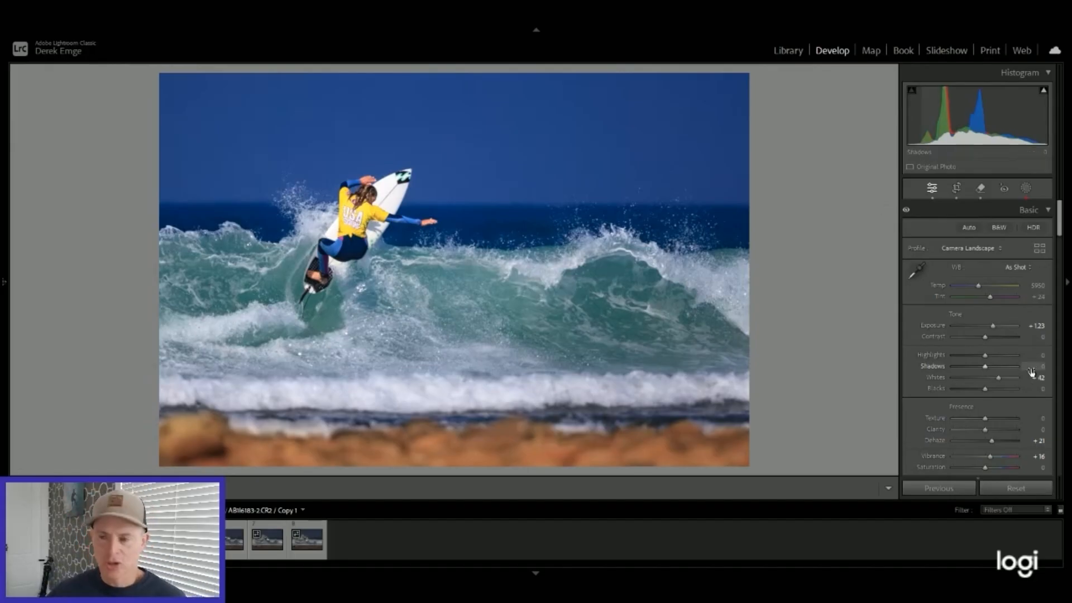
# Step: Use targeted saturation adjustment on the green wave face to raise Aqua to +47 and Blue to +35
pyautogui.scroll(-5, 1000, 338)
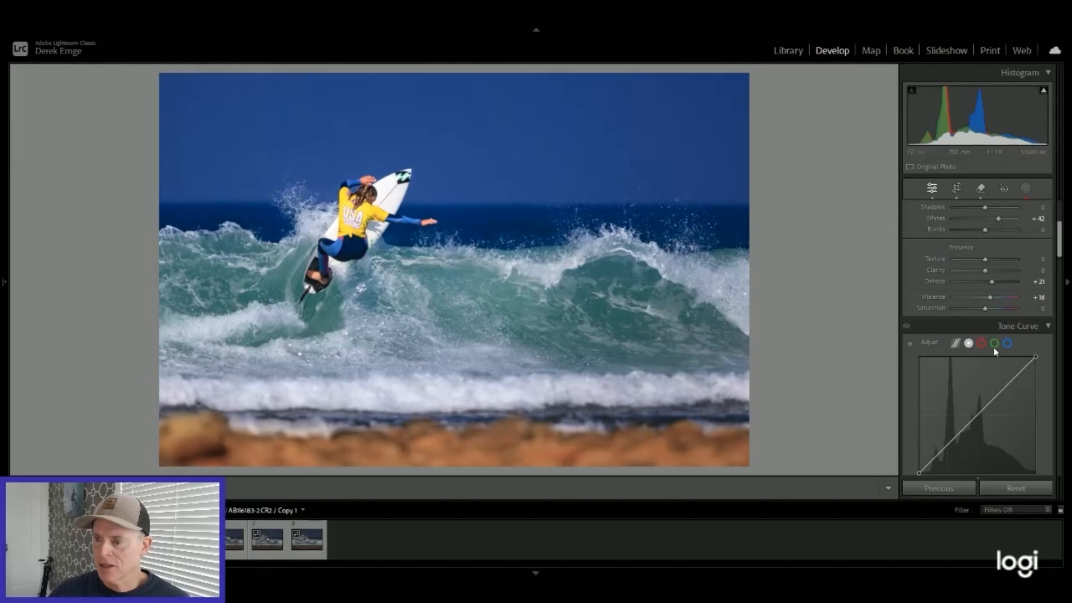
pyautogui.scroll(-3, 993, 352)
pyautogui.scroll(-9, 992, 352)
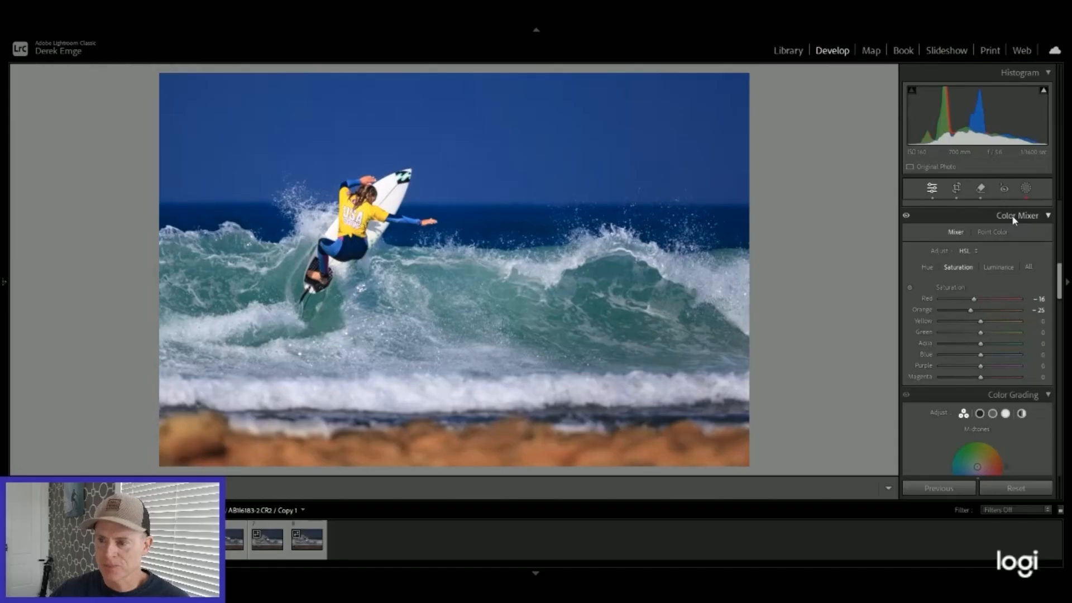
pyautogui.click(909, 287)
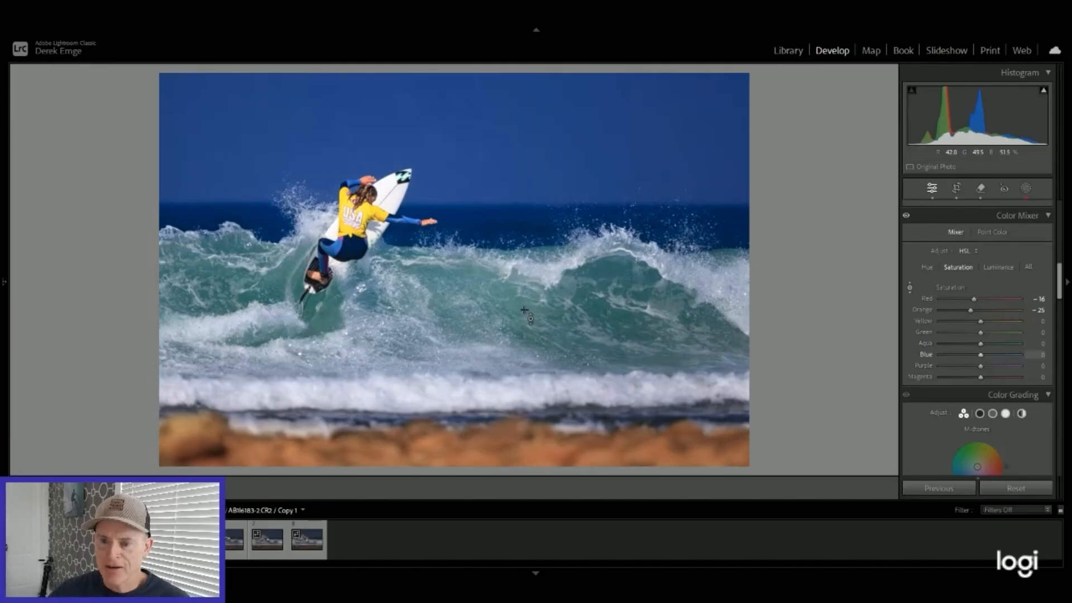
pyautogui.moveTo(524, 310); pyautogui.dragTo(525, 310)
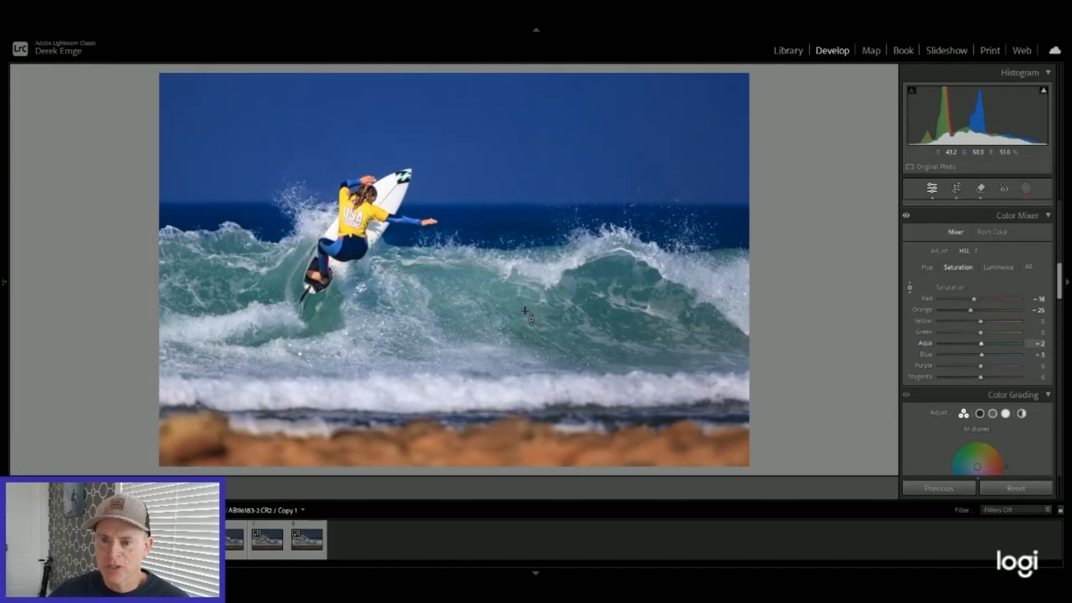
pyautogui.press('Up')
pyautogui.press('Up')
pyautogui.press('Up')
pyautogui.press('Up')
pyautogui.press('Up')
pyautogui.press('Up')
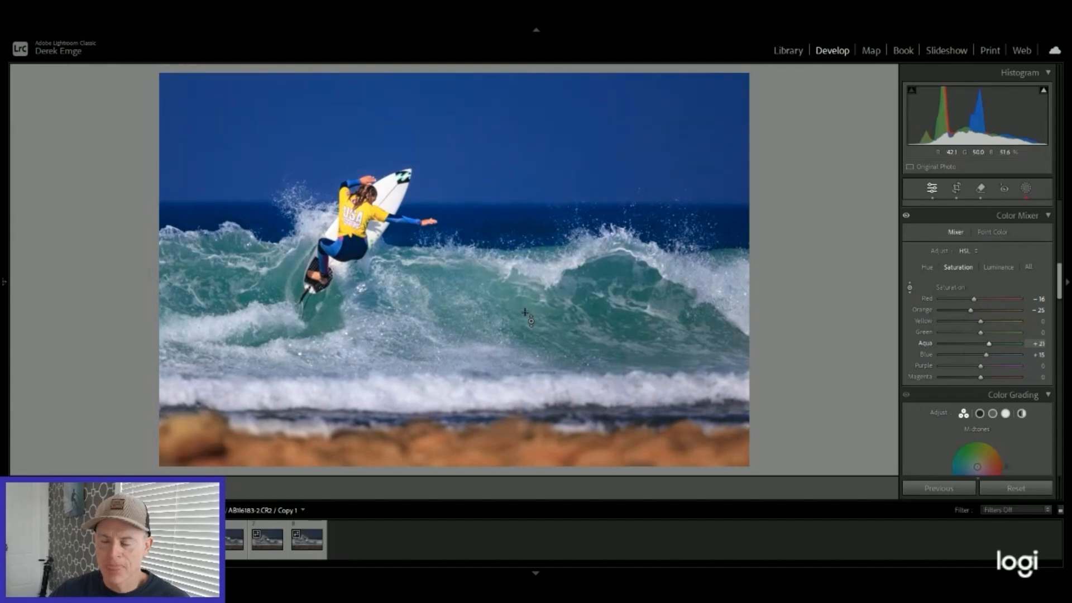
pyautogui.press('Up')
pyautogui.press('Up')
pyautogui.press('Up')
pyautogui.press('Up')
pyautogui.press('Up')
# Step: Try stronger saturation on the green wave face, raising Aqua to +87 and Blue to +67
pyautogui.press('Up')
pyautogui.press('Up')
pyautogui.press('Up')
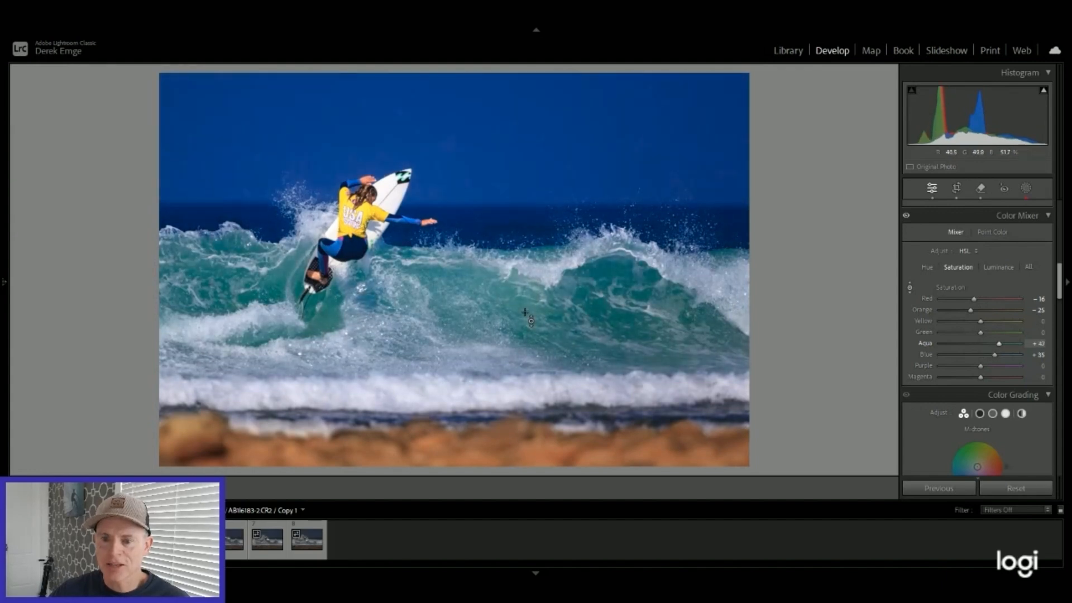
pyautogui.press('Up')
pyautogui.press('Up')
pyautogui.press('Up')
pyautogui.press('Up')
pyautogui.press('Up')
pyautogui.press('Up')
pyautogui.press('Up')
pyautogui.press('Up')
pyautogui.press('Up')
pyautogui.press('Up')
pyautogui.press('Up')
pyautogui.press('Up')
pyautogui.press('Up')
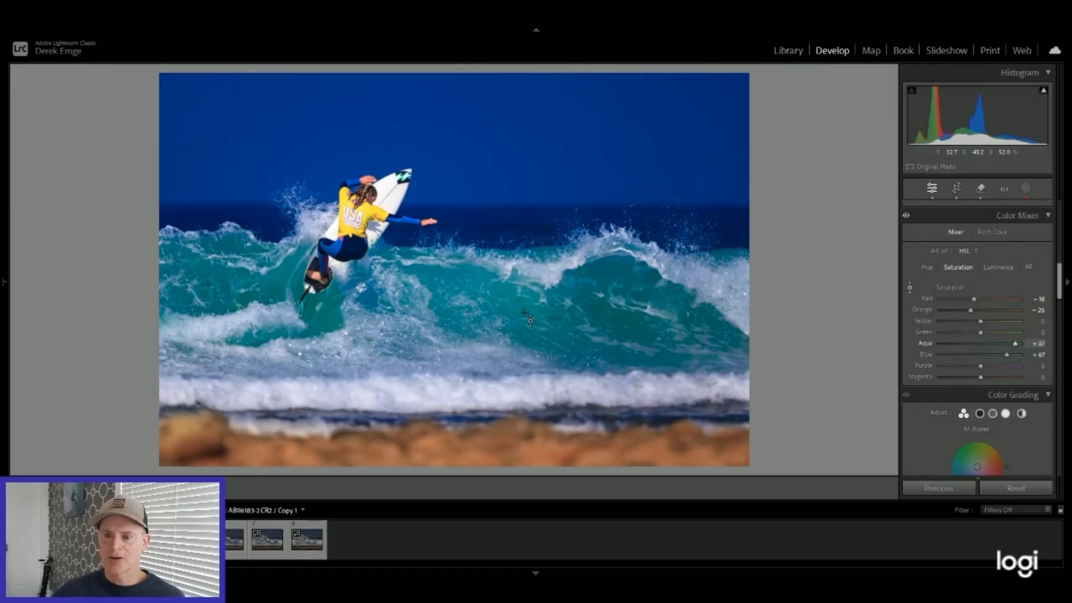
# Step: Reduce the water's color saturation, settling Aqua at +26 and Blue at +9
pyautogui.press('Down')
pyautogui.press('Down')
pyautogui.press('Down')
pyautogui.press('Down')
pyautogui.press('Down')
pyautogui.press('Down')
pyautogui.press('Down')
pyautogui.press('Down')
pyautogui.press('Down')
pyautogui.press('Down')
pyautogui.press('Down')
pyautogui.press('Down')
pyautogui.press('Down')
pyautogui.press('Down')
pyautogui.press('Down')
pyautogui.press('Down')
pyautogui.press('Down')
pyautogui.press('Down')
pyautogui.press('Down')
pyautogui.press('Down')
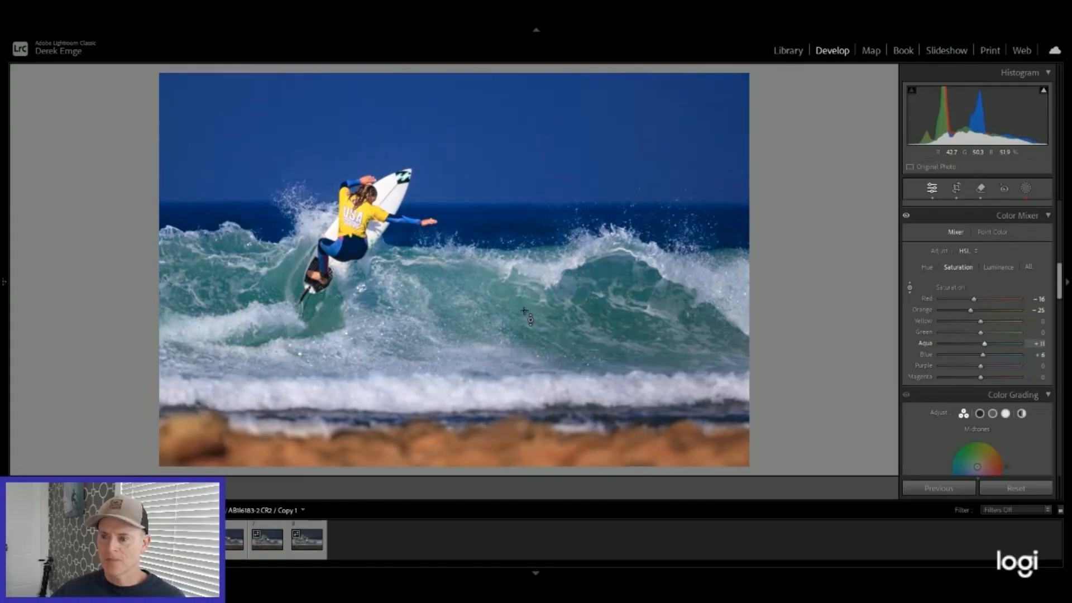
pyautogui.press('Down')
pyautogui.press('Down')
pyautogui.press('Down')
pyautogui.press('Up')
pyautogui.press('Up')
pyautogui.press('Up')
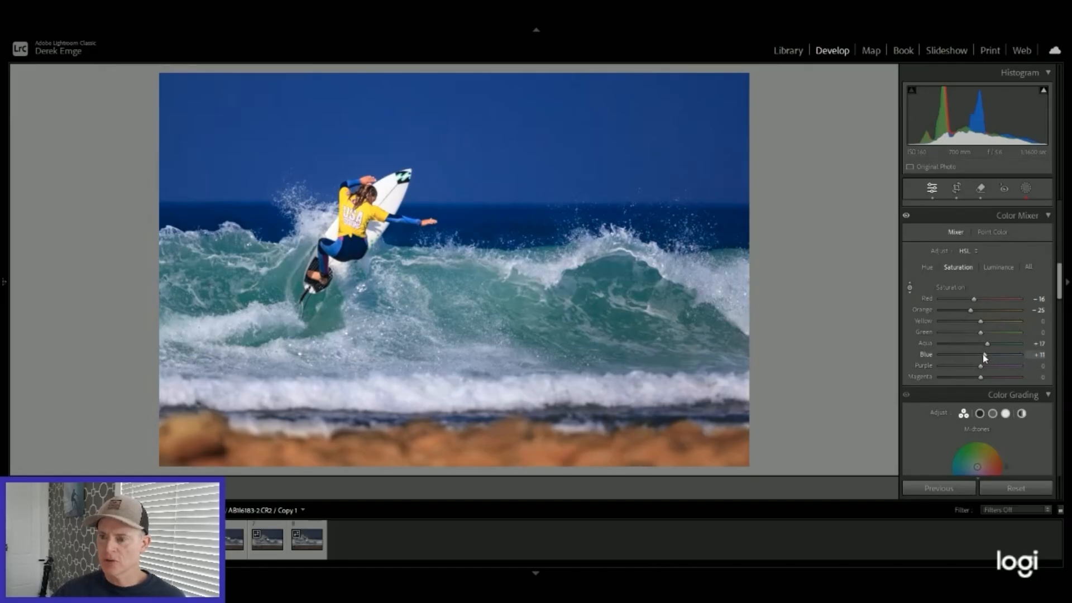
pyautogui.scroll(-2, 982, 354)
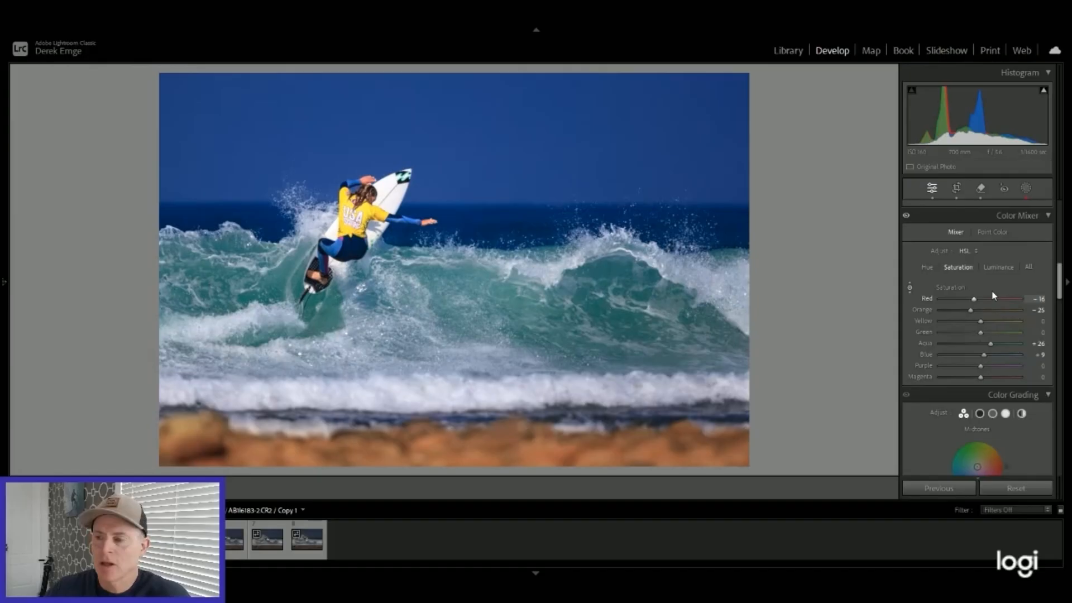
# Step: Add a subtle dark post-crop vignette in Highlight Priority style with an amount of -5
pyautogui.scroll(-3, 988, 290)
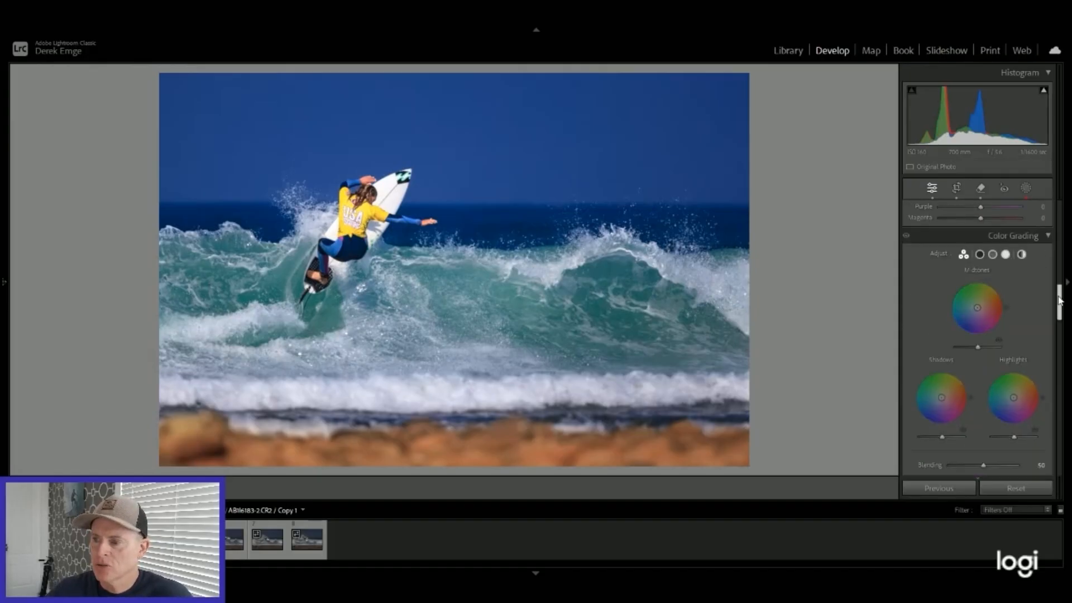
pyautogui.moveTo(1059, 300); pyautogui.dragTo(1063, 413)
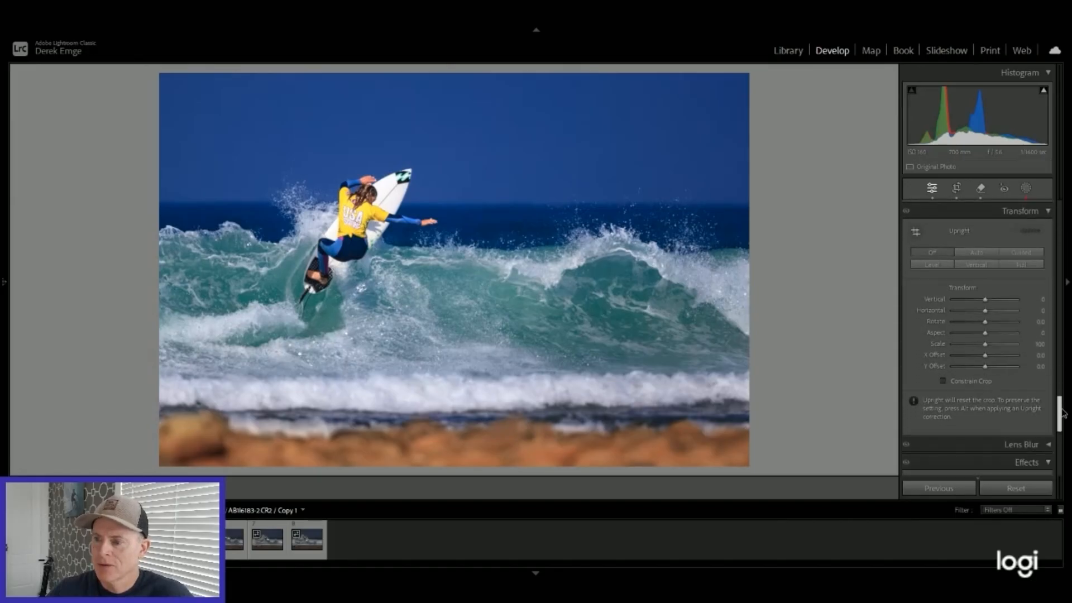
pyautogui.scroll(-7, 1062, 413)
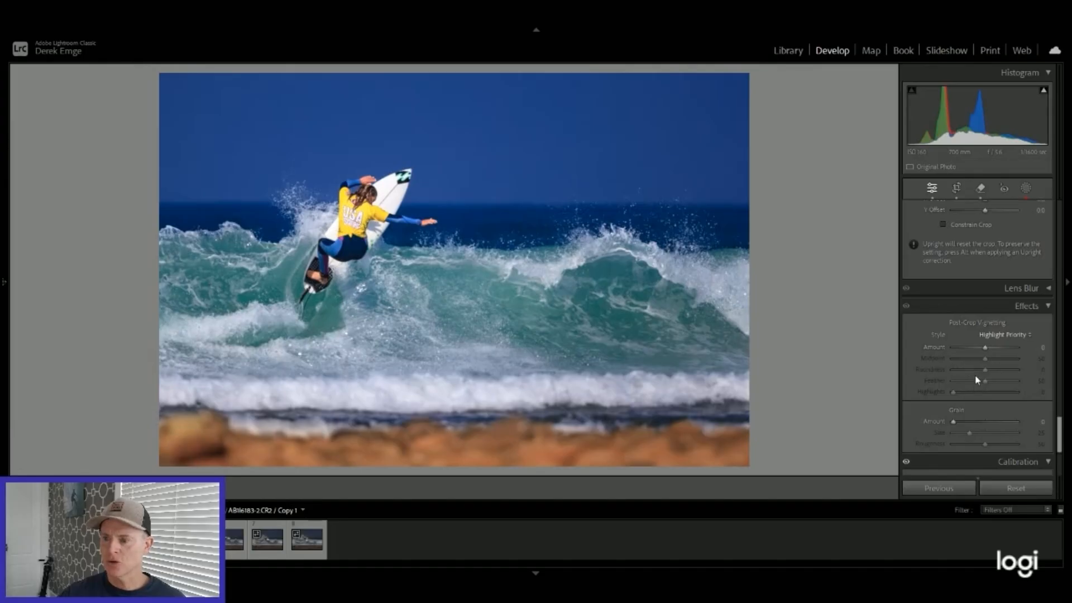
pyautogui.moveTo(986, 347)
pyautogui.mouseDown()
pyautogui.moveTo(1002, 349)
pyautogui.moveTo(990, 348)
pyautogui.mouseUp()
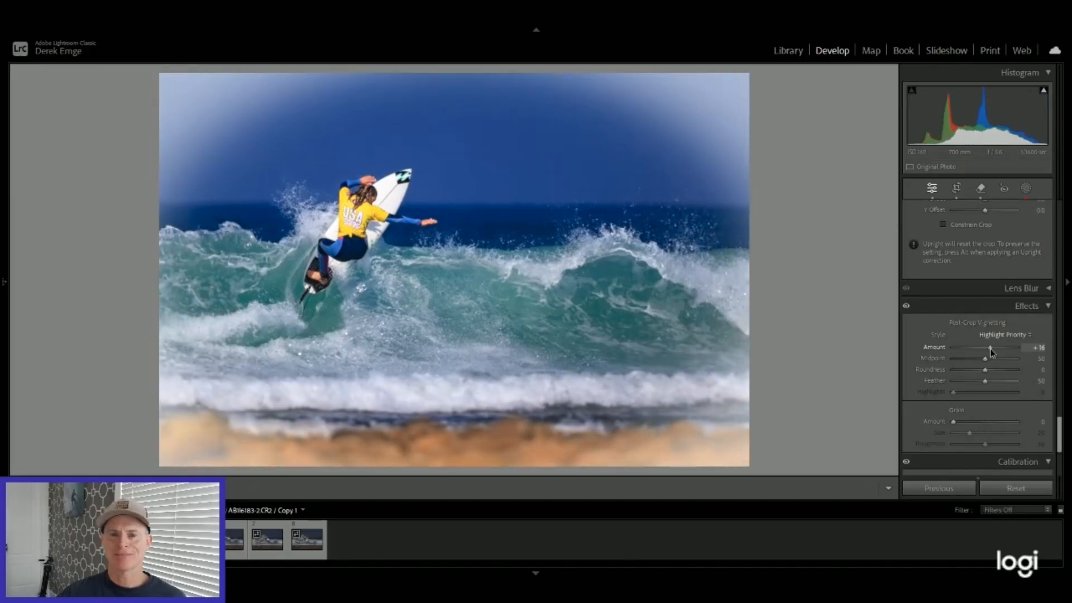
pyautogui.moveTo(990, 348)
pyautogui.mouseDown()
pyautogui.moveTo(934, 345)
pyautogui.moveTo(983, 347)
pyautogui.mouseUp()
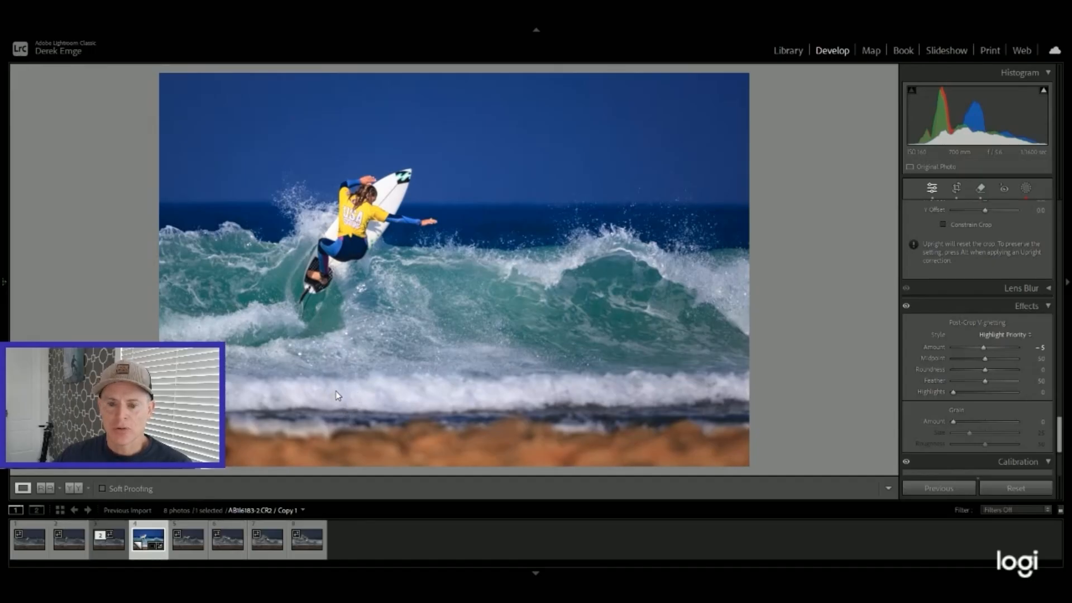
# Step: Compare the unedited original surfing photo with the edited virtual copy by switching back and forth between them
pyautogui.click(106, 555)
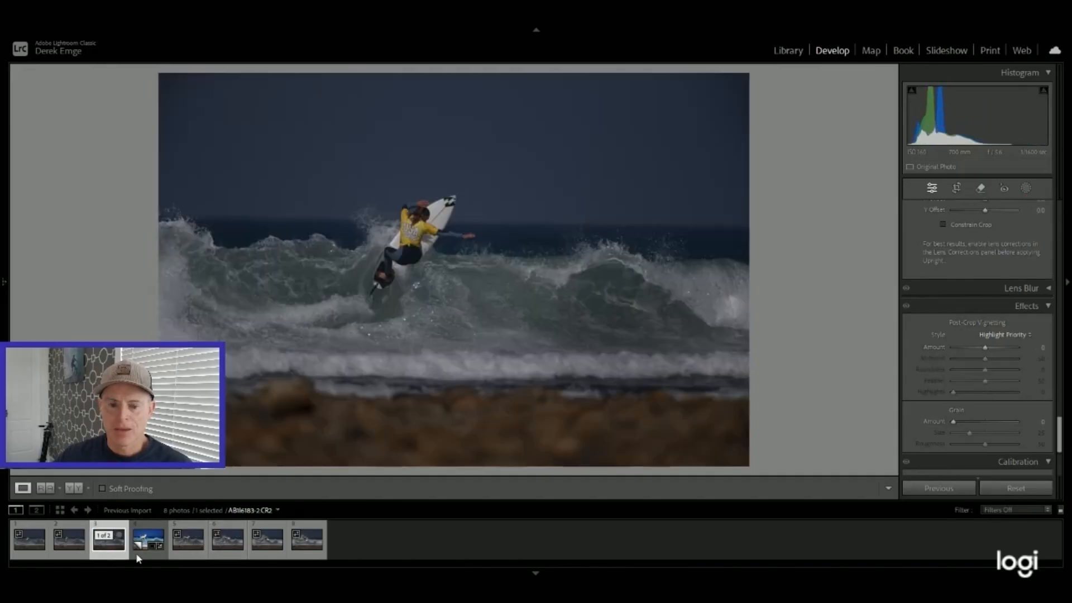
pyautogui.click(143, 556)
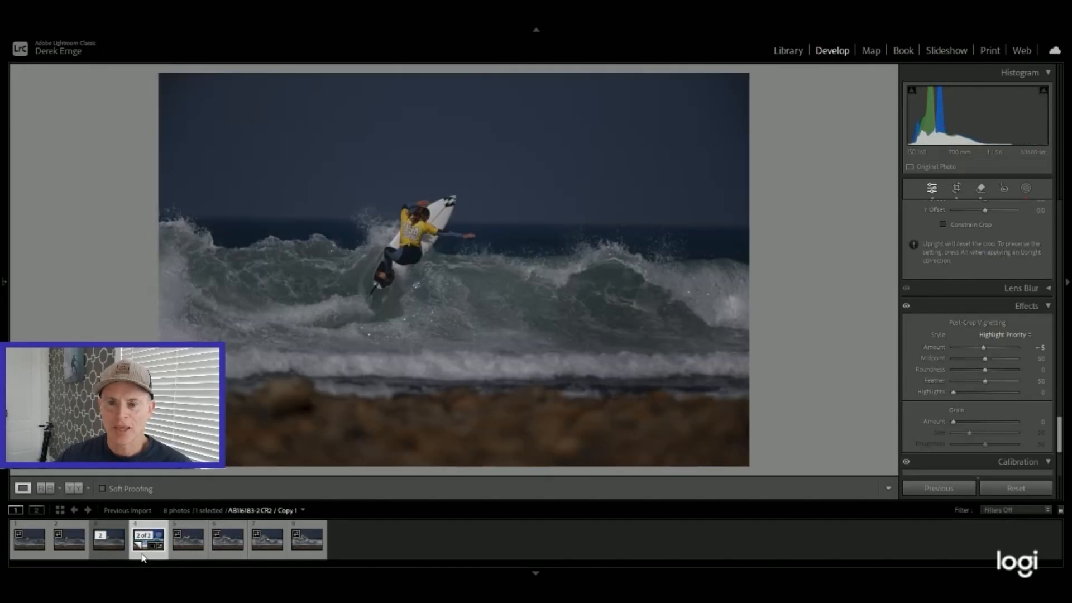
pyautogui.click(115, 555)
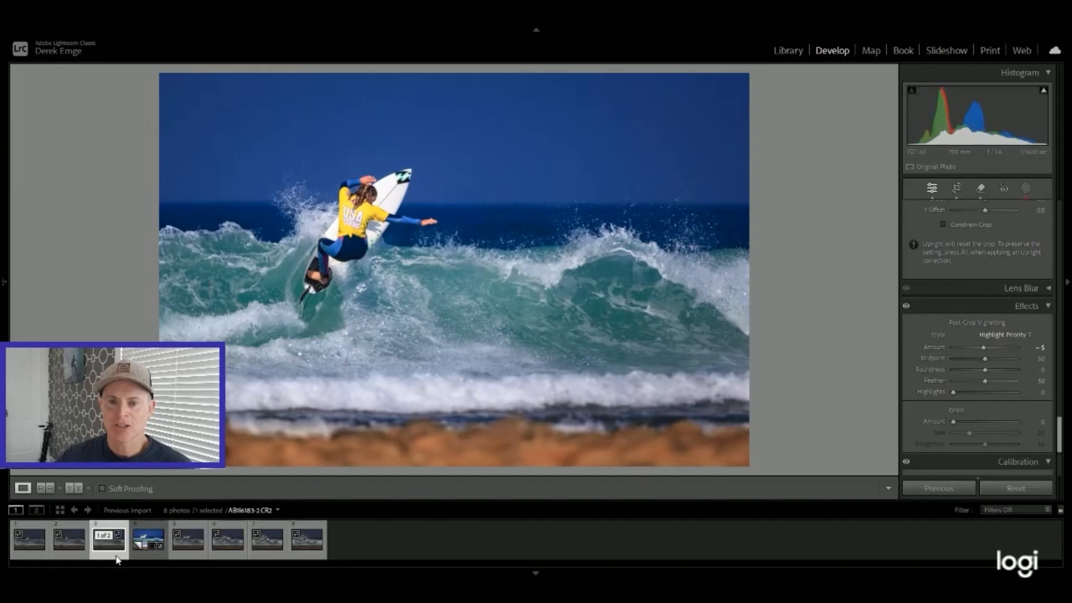
pyautogui.click(140, 558)
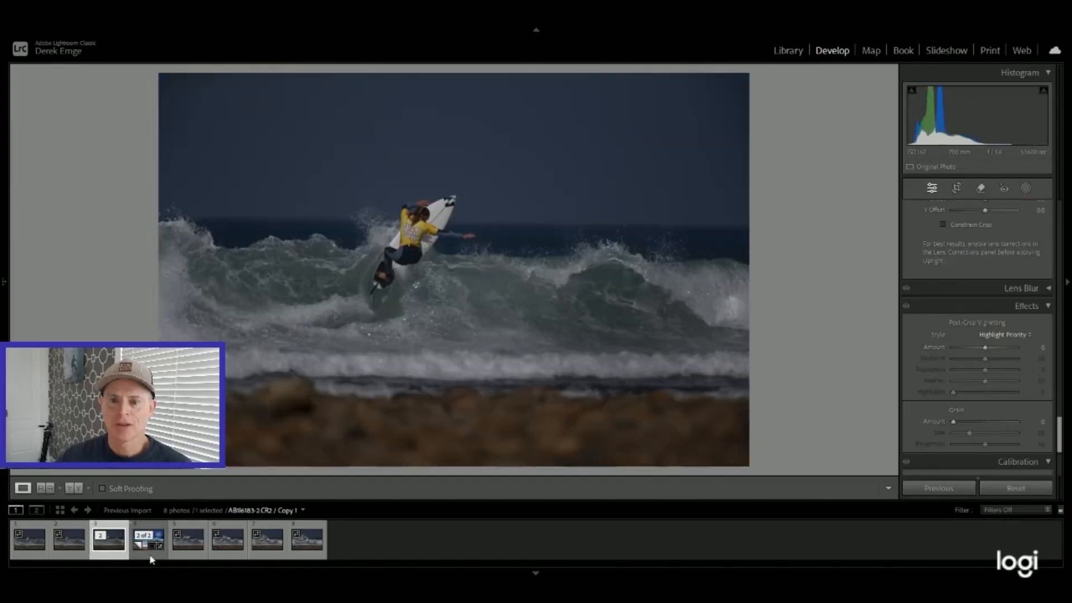